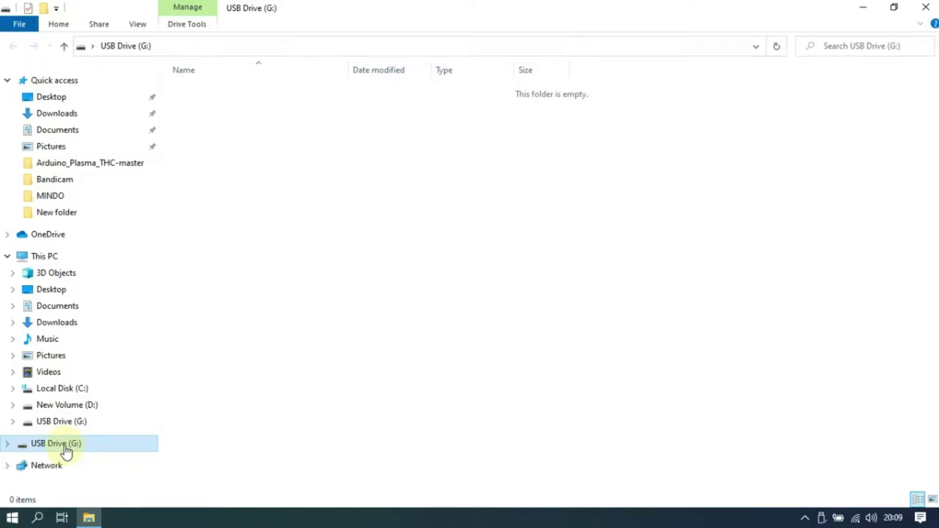
Check the file system and capacity of USB Drive (G:) in its properties, and close File Explorer
right_click(65, 449)
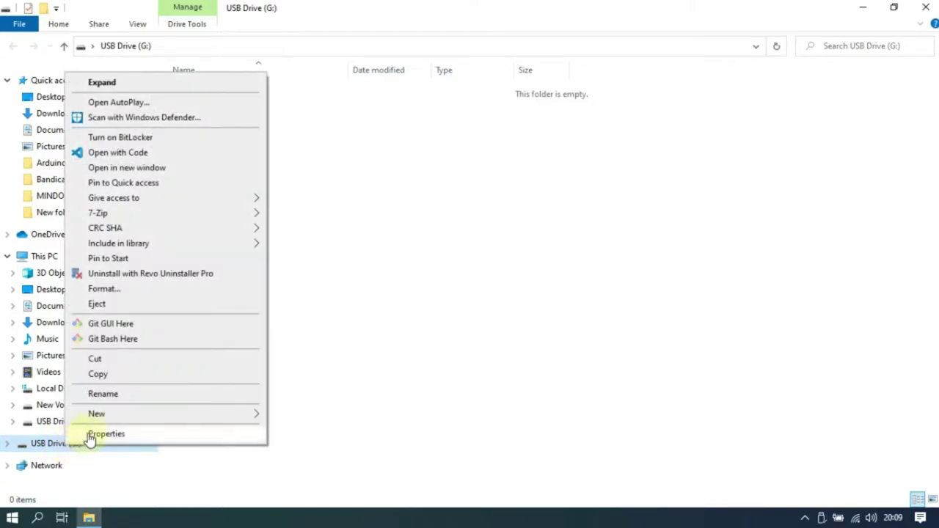
left_click(90, 434)
left_click_drag(276, 182, 317, 105)
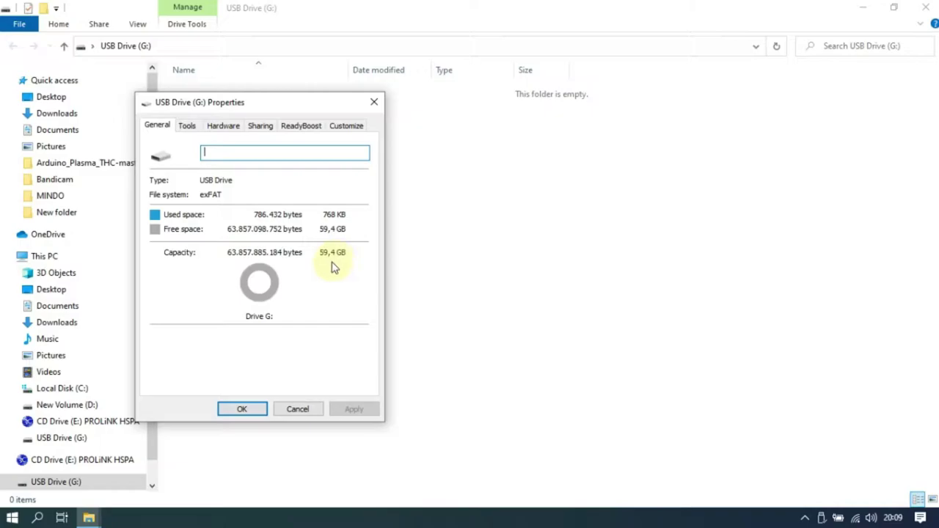
left_click(256, 410)
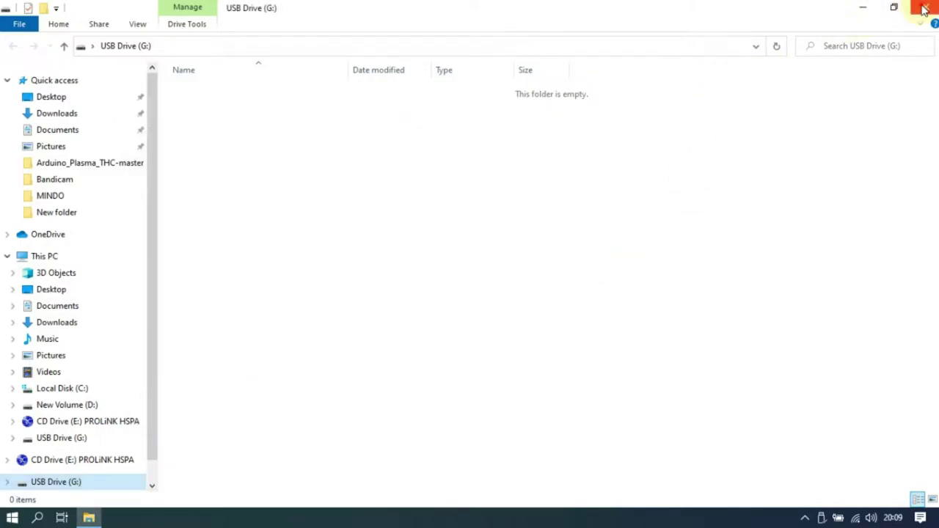
left_click(926, 7)
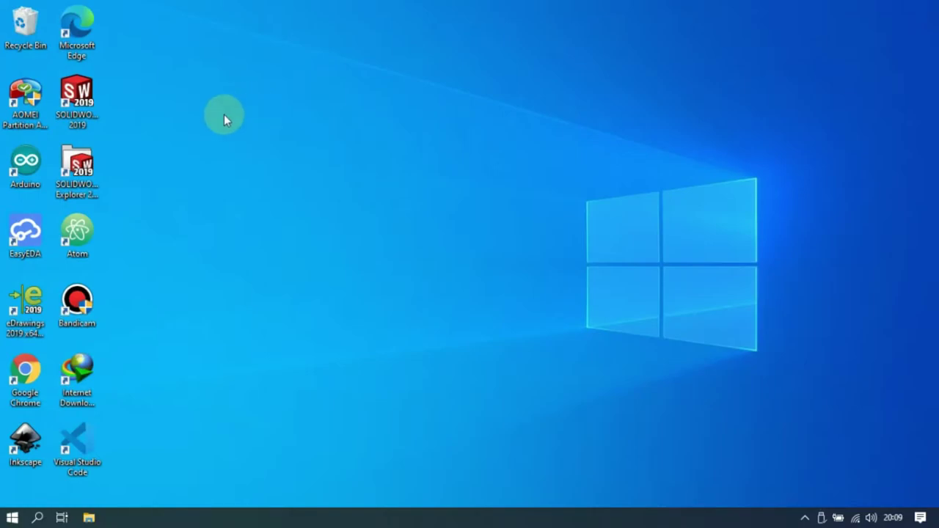
Switch to AOMEI Partition Assistant, delete partition G: on Disk 1 quickly without wiping data, and apply the operation
double_click(39, 123)
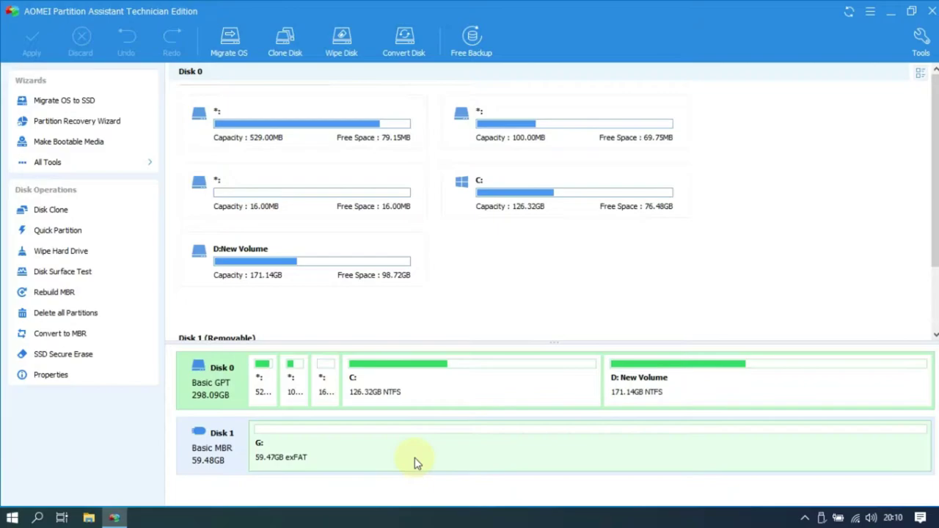
right_click(253, 459)
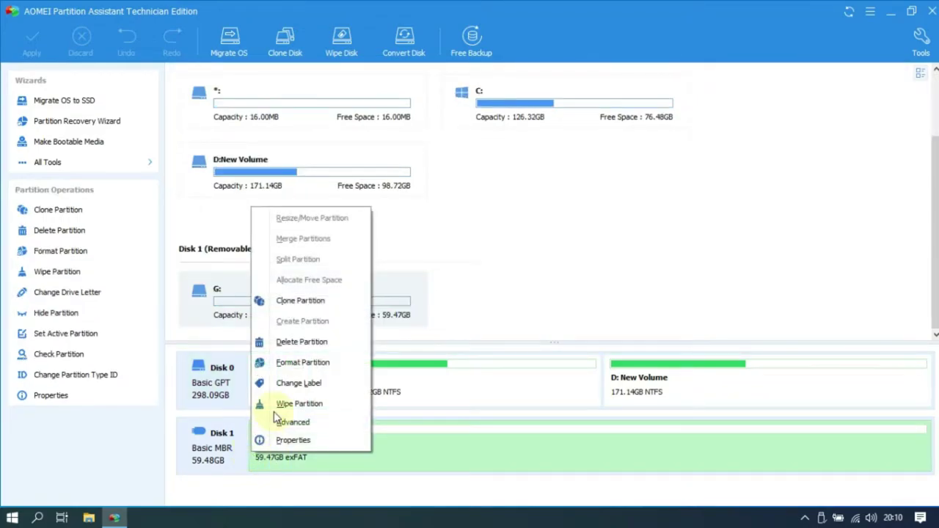
left_click(308, 342)
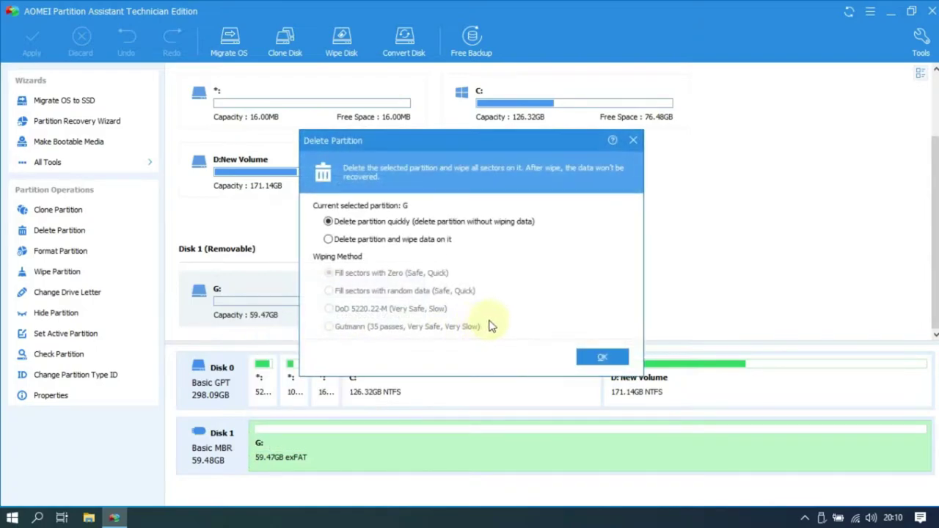
left_click(595, 357)
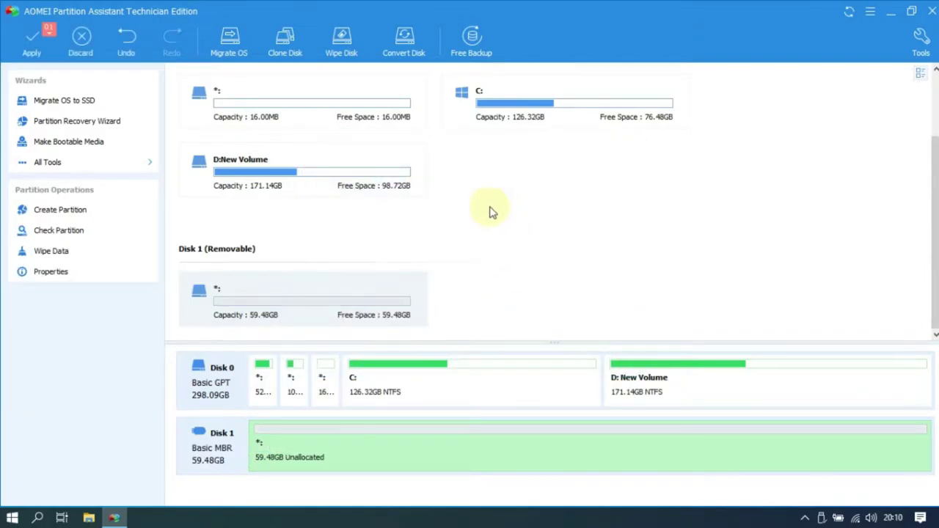
left_click(30, 53)
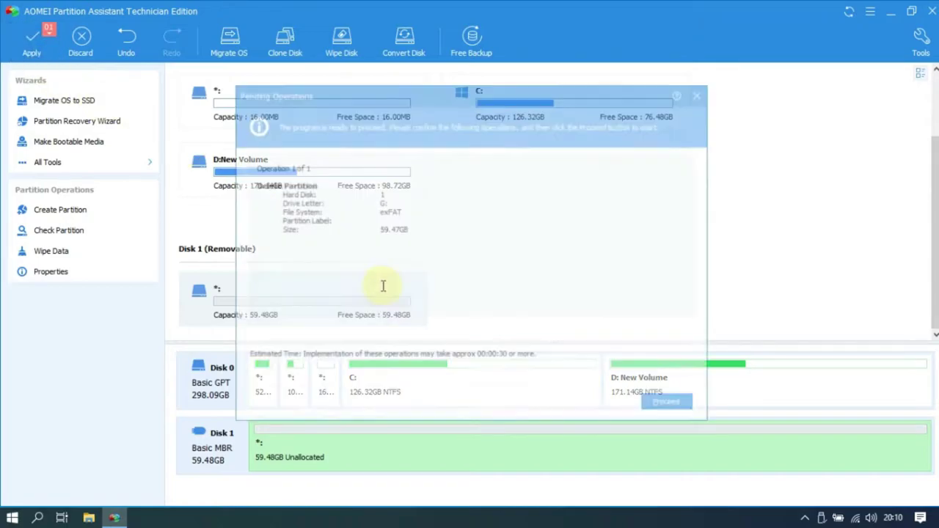
left_click(669, 405)
left_click(464, 289)
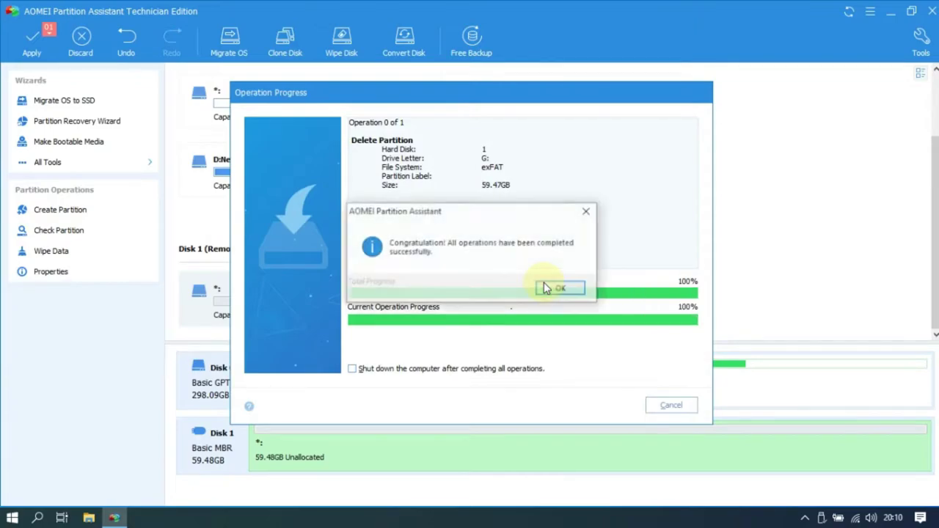
left_click(554, 290)
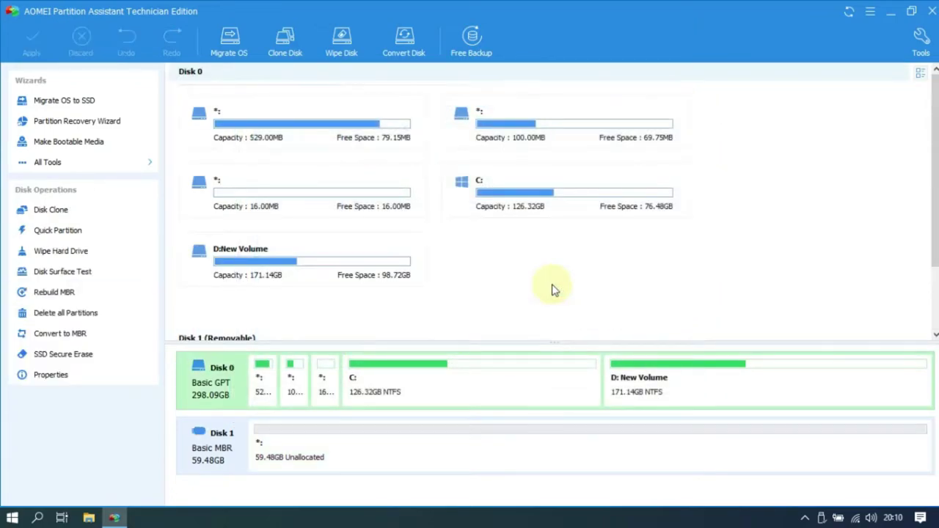
Create an 8 GB FAT32 partition in the unallocated space of Disk 1 and apply the operation
right_click(309, 469)
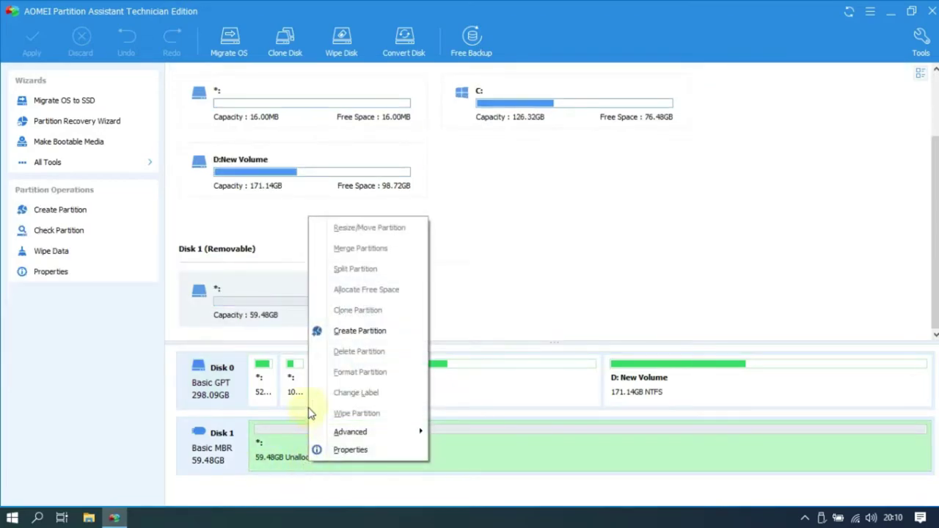
left_click(345, 331)
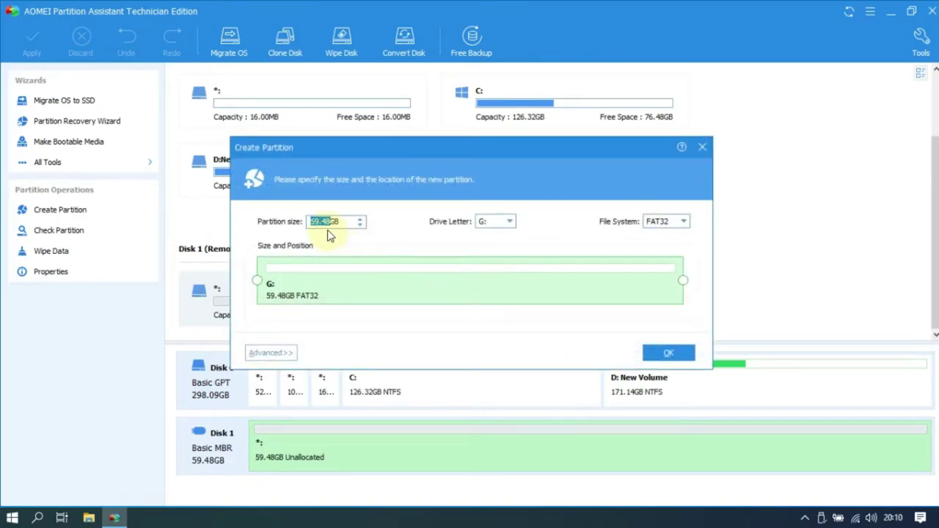
type("8")
left_click(684, 222)
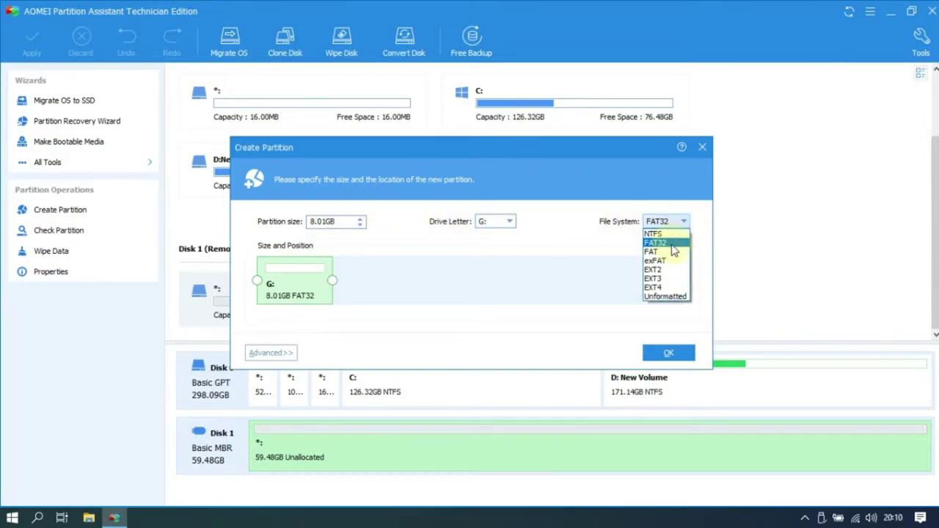
left_click(684, 243)
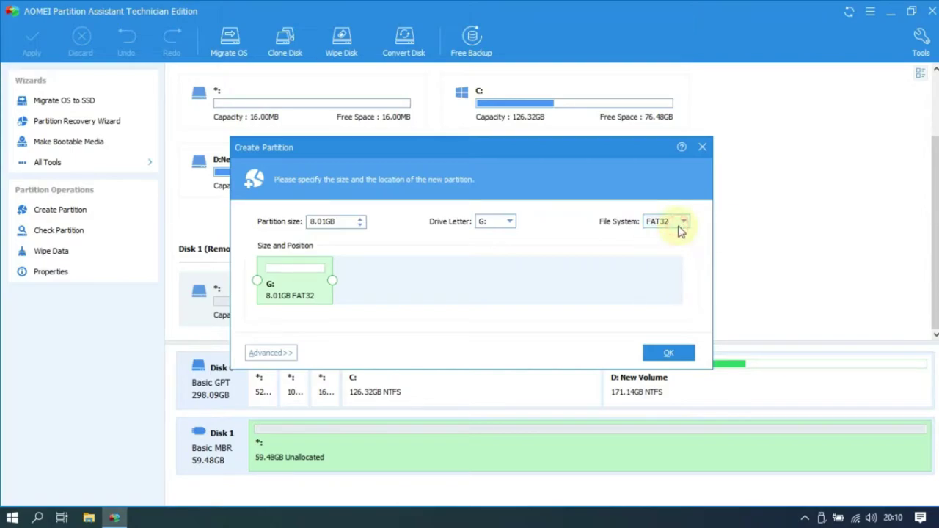
left_click(659, 355)
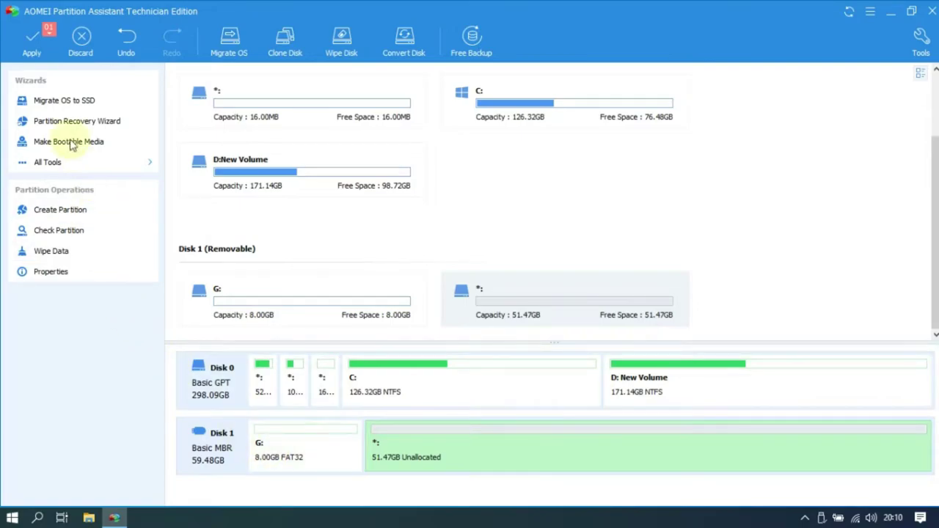
left_click(35, 53)
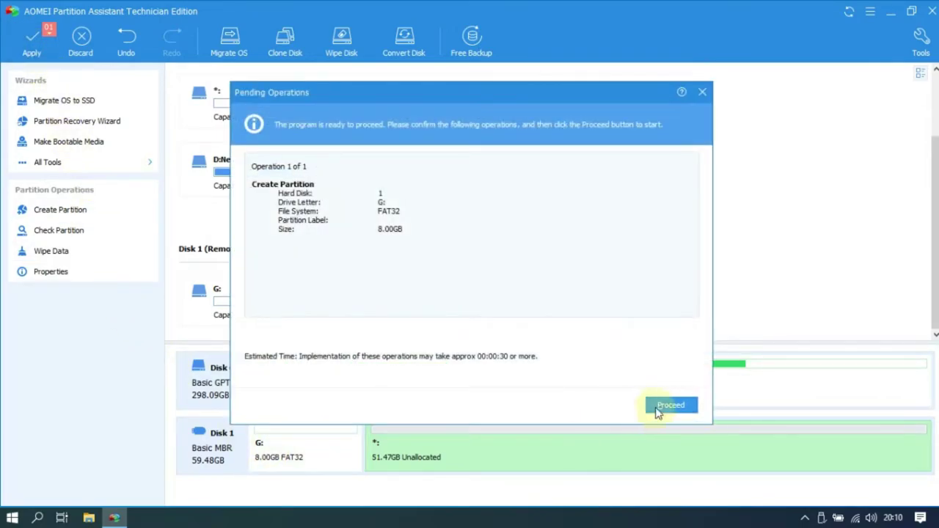
left_click(658, 411)
left_click(474, 291)
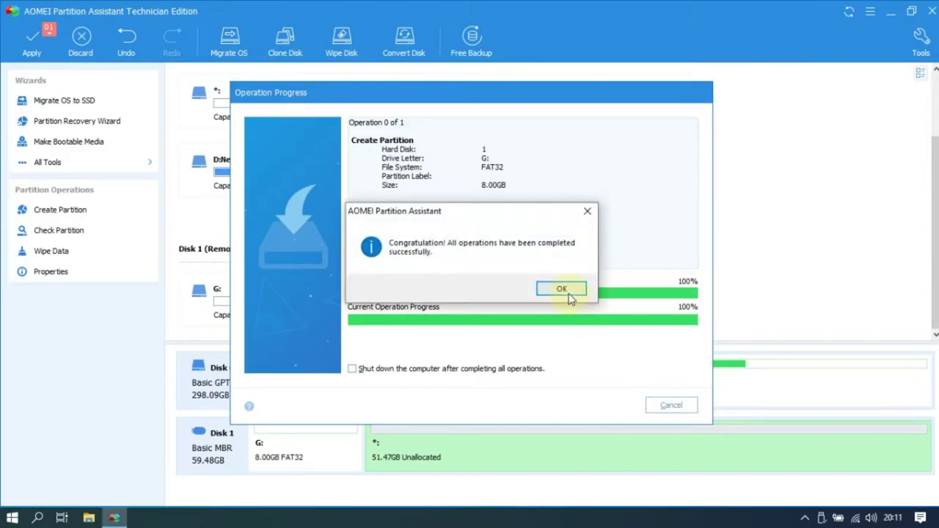
left_click(568, 293)
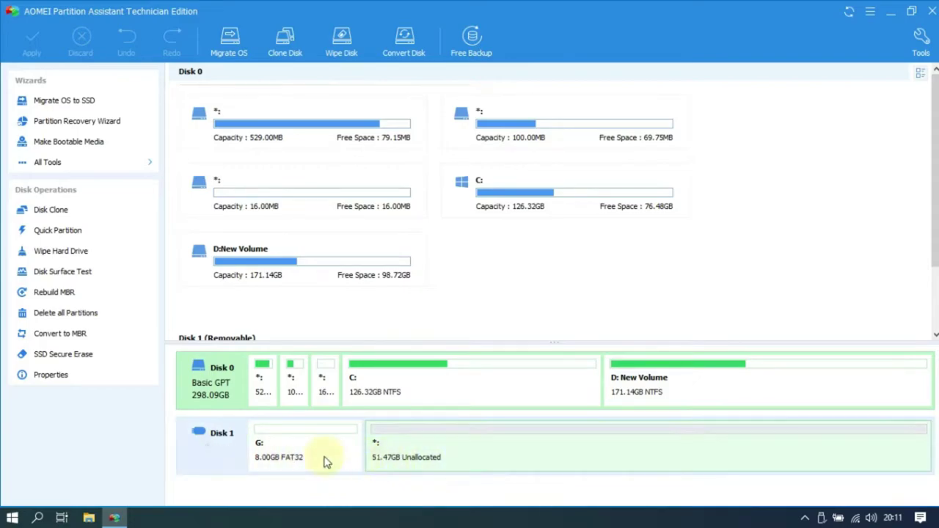
Check the file system and capacity of USB Drive (G:) in File Explorer, and close all open windows
key("super+e")
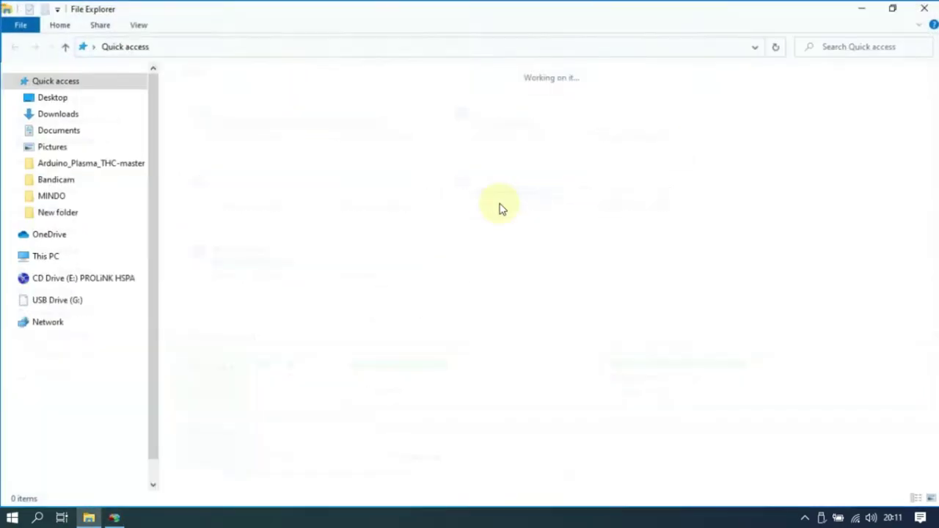
right_click(55, 482)
left_click(95, 465)
left_click_drag(257, 186, 283, 112)
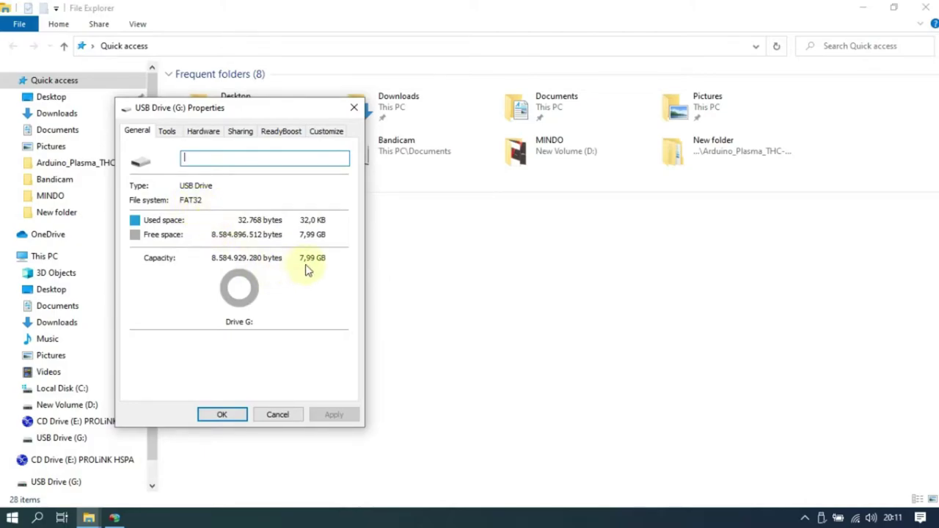
left_click(276, 415)
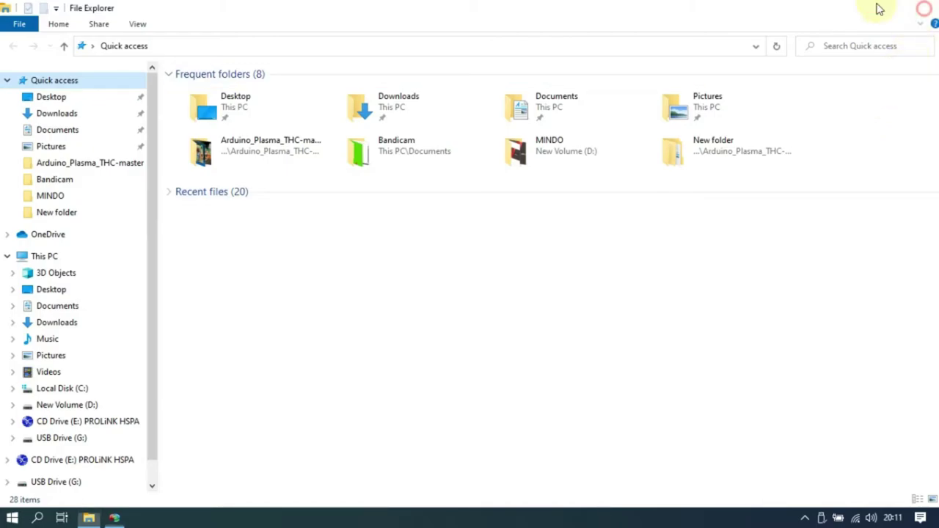
left_click(925, 9)
left_click(927, 13)
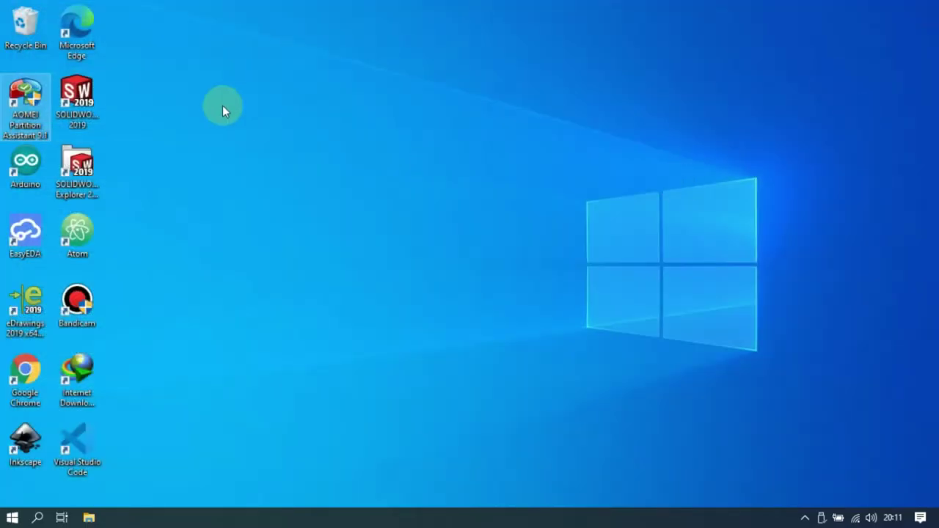
right_click(241, 95)
left_click(277, 135)
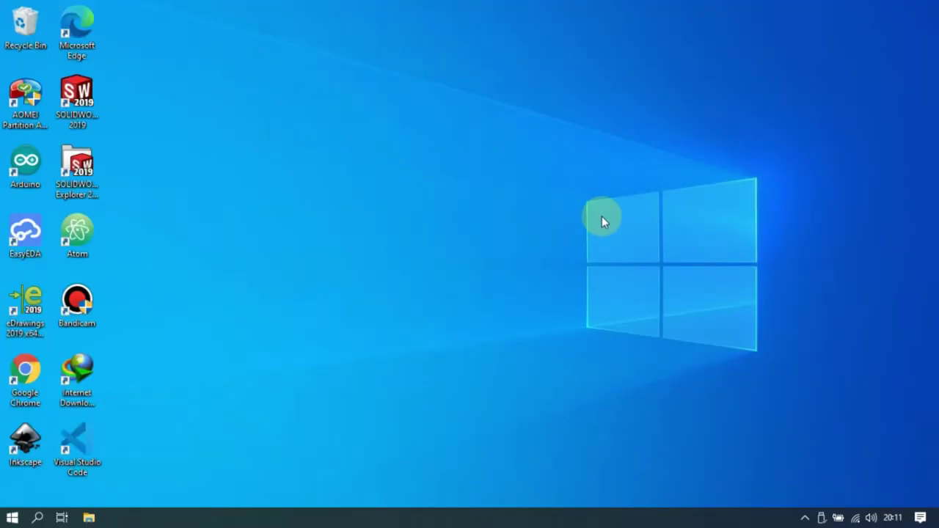
Switch to Google Chrome and search Google for "marfin firmware"
double_click(25, 375)
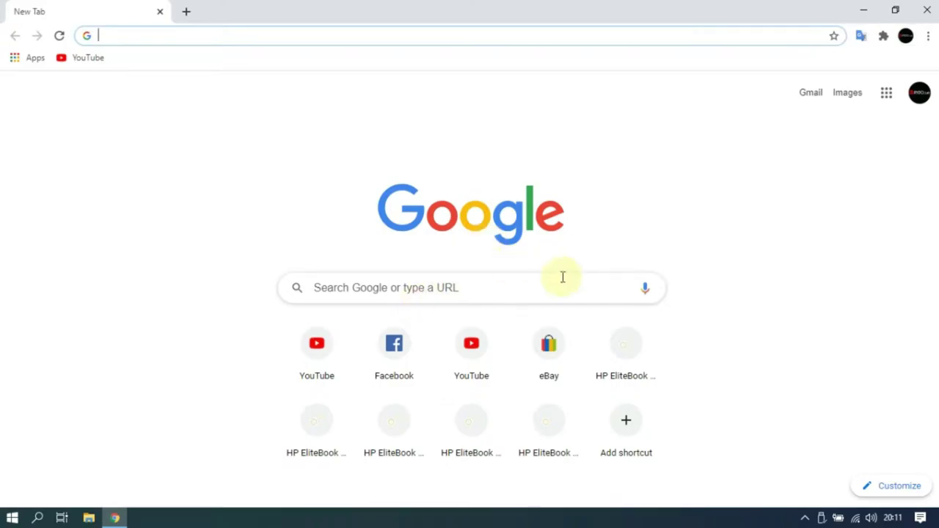
left_click(543, 286)
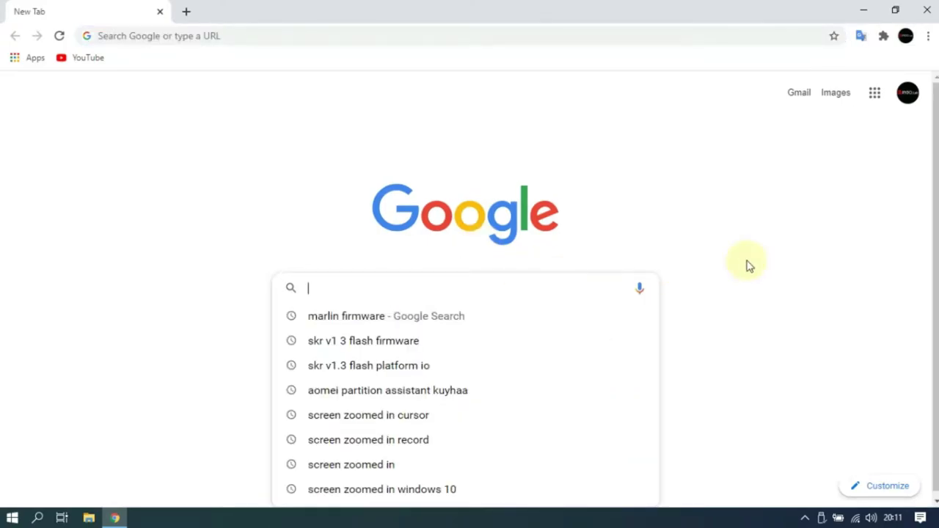
type("marfi")
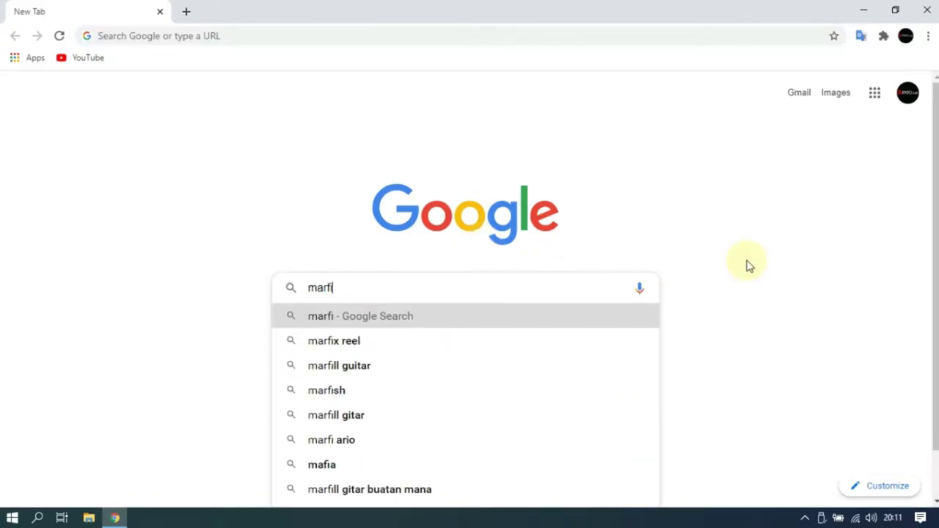
type("n firm")
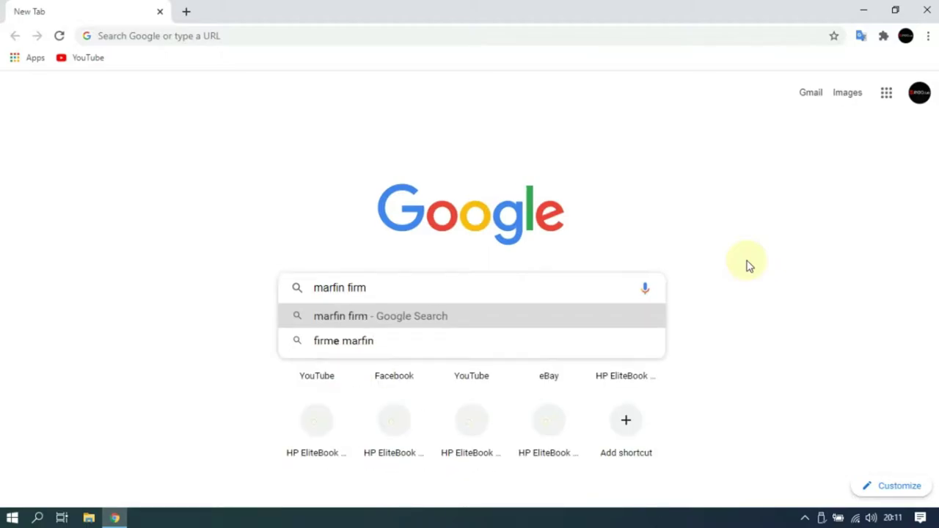
type("are")
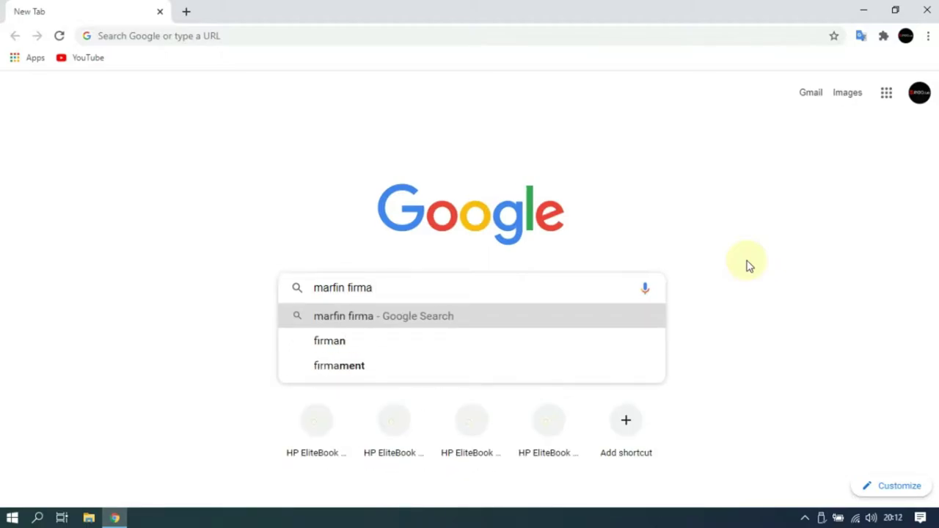
key("BackSpace")
type("ware")
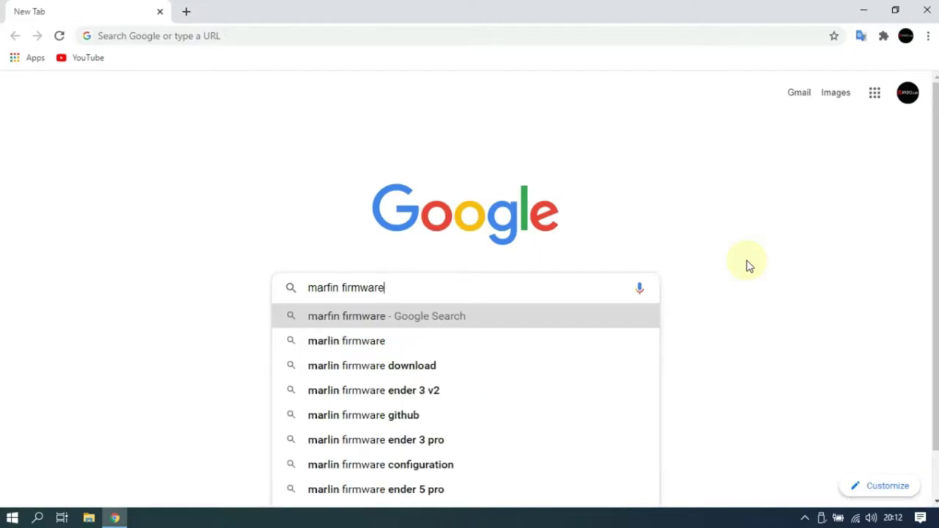
key("Return")
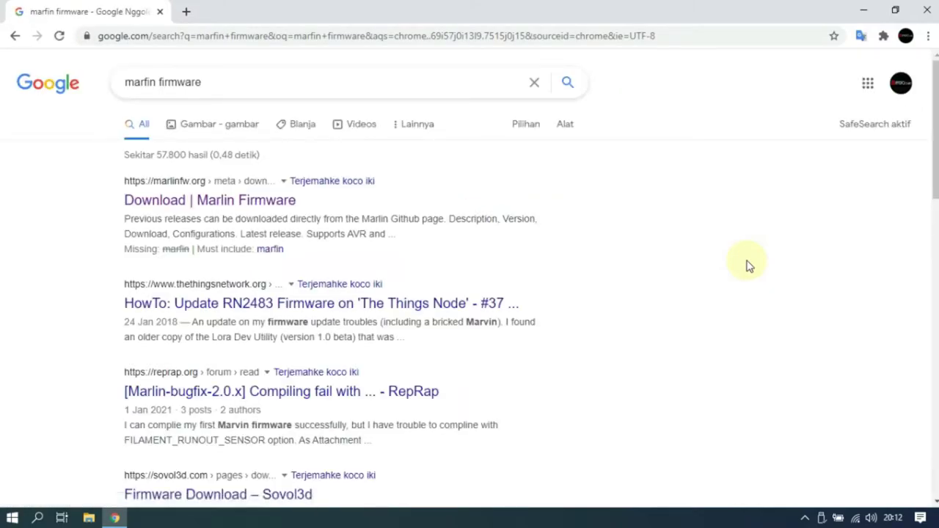
Open the Marlin Firmware download page from the results and download bugfix-2.0.x.zip from the nightly builds
left_click(277, 201)
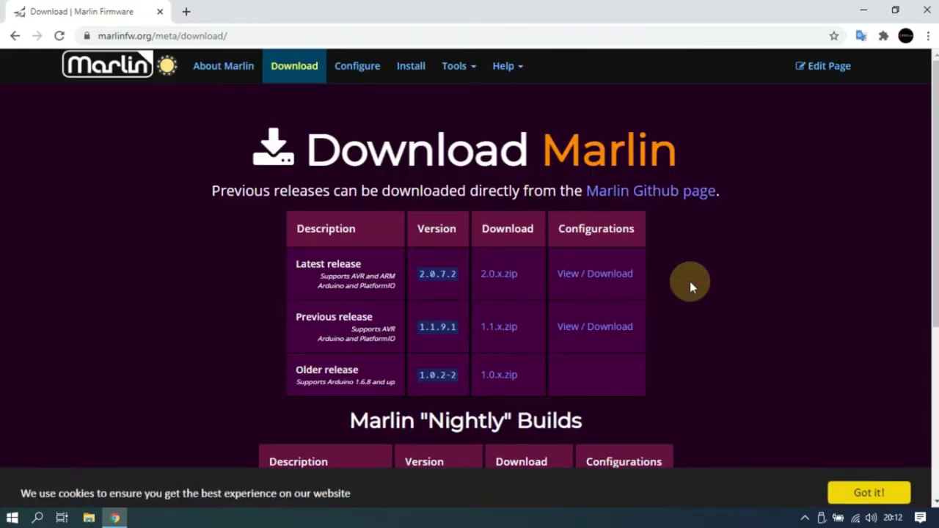
scroll(690, 283, "down", 2)
scroll(704, 282, "down", 1)
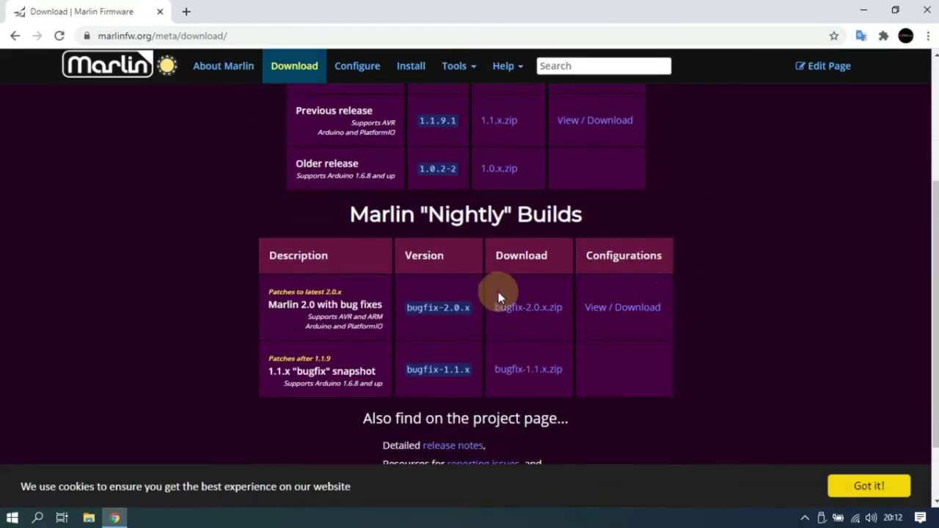
left_click(548, 313)
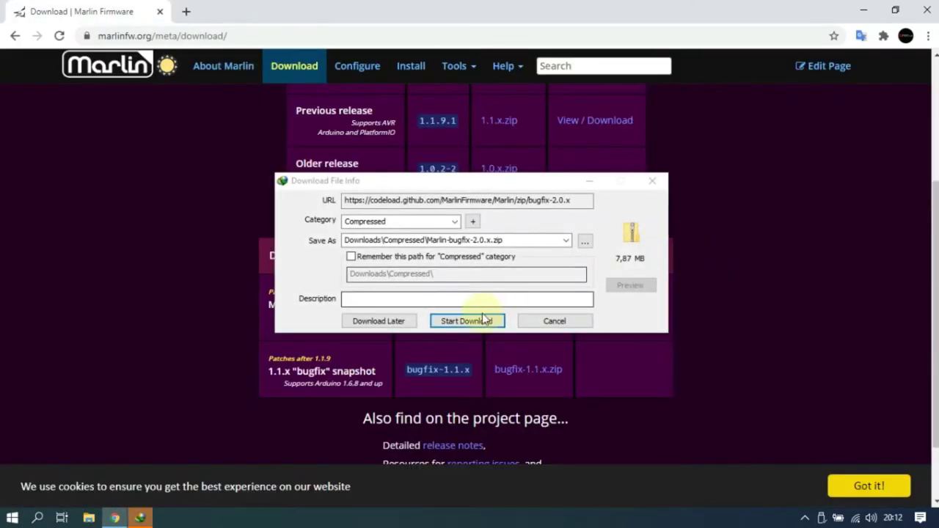
left_click(470, 321)
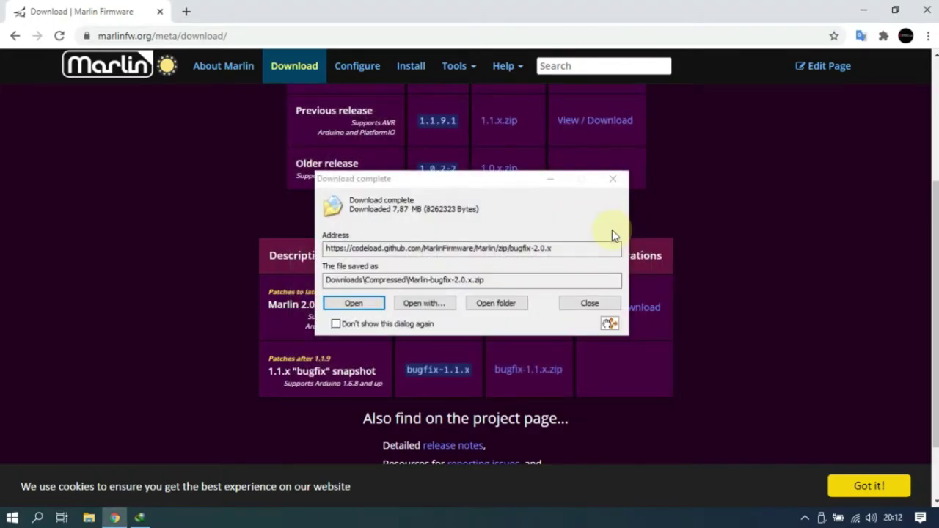
Extract Marlin-bugfix-2.0.x.zip in the Compressed downloads folder and look inside the extracted Marlin-bugfix-2.0.x folder, then close the window
left_click(497, 303)
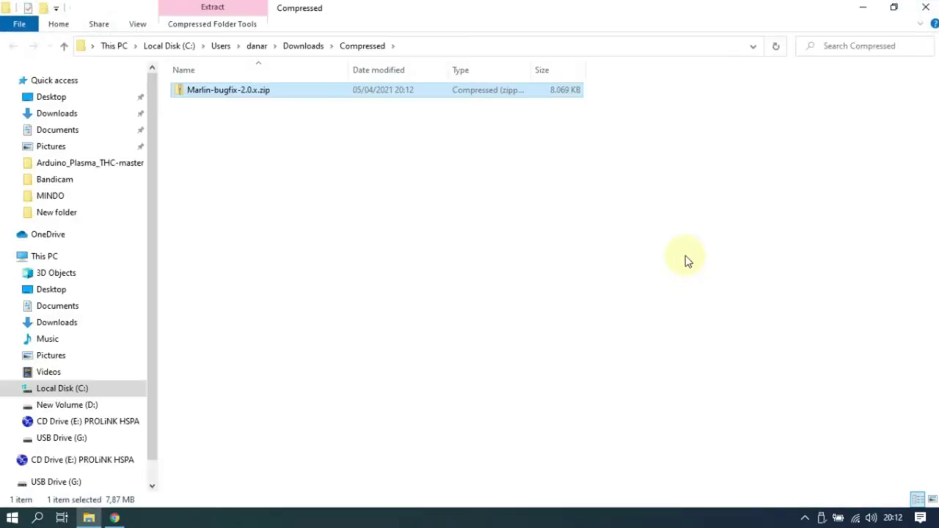
right_click(210, 92)
left_click(246, 149)
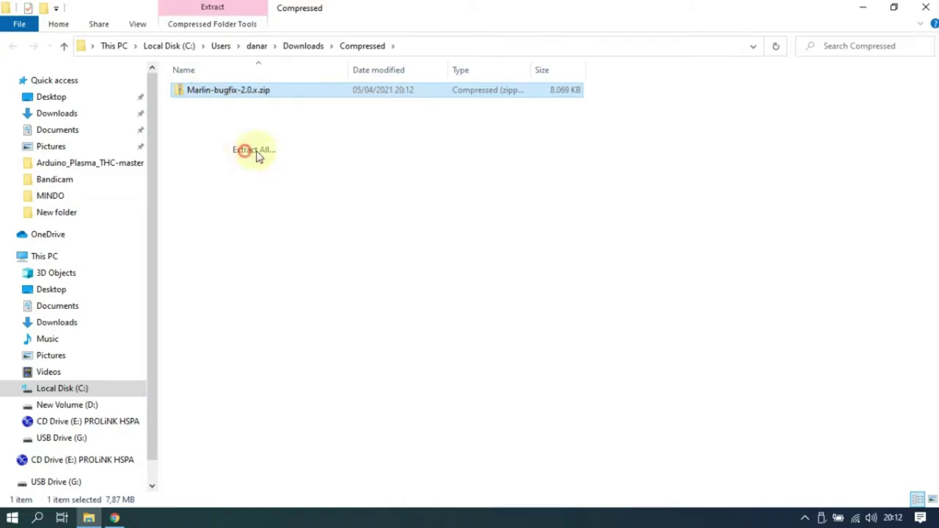
left_click(596, 394)
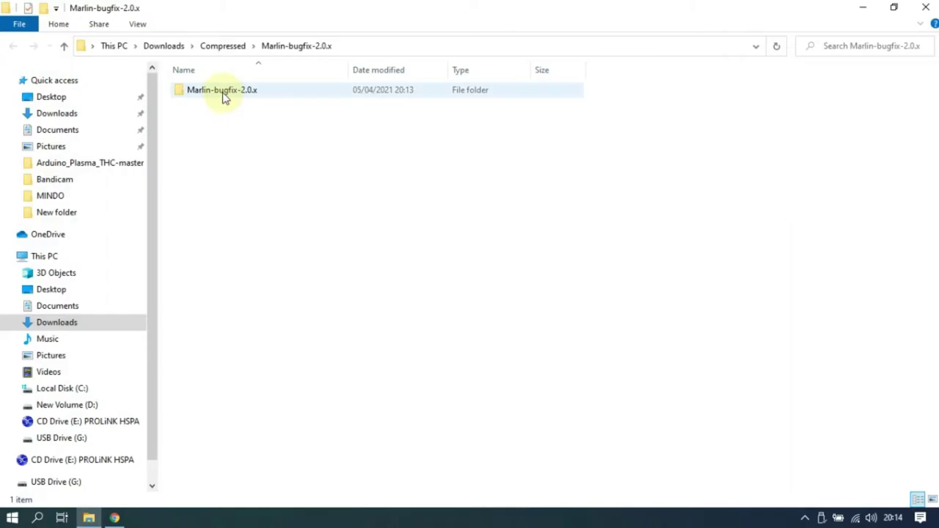
double_click(223, 94)
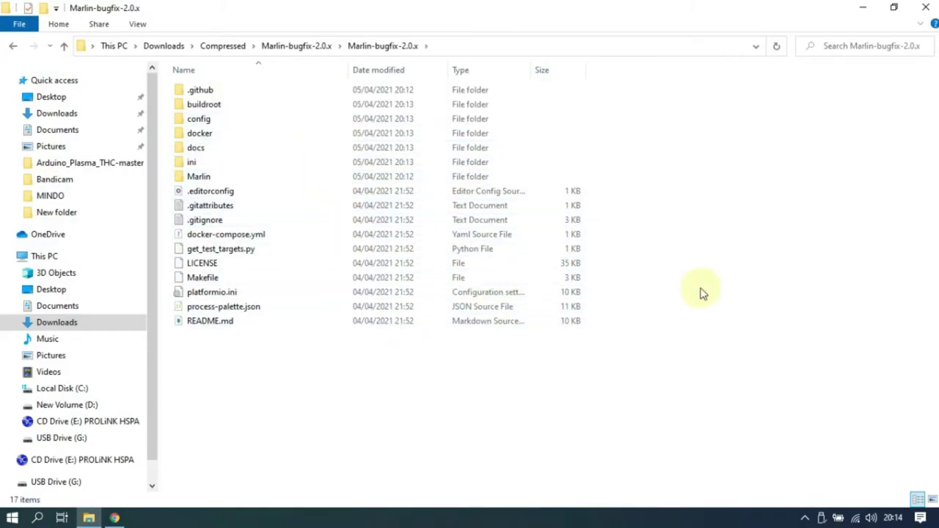
left_click(926, 7)
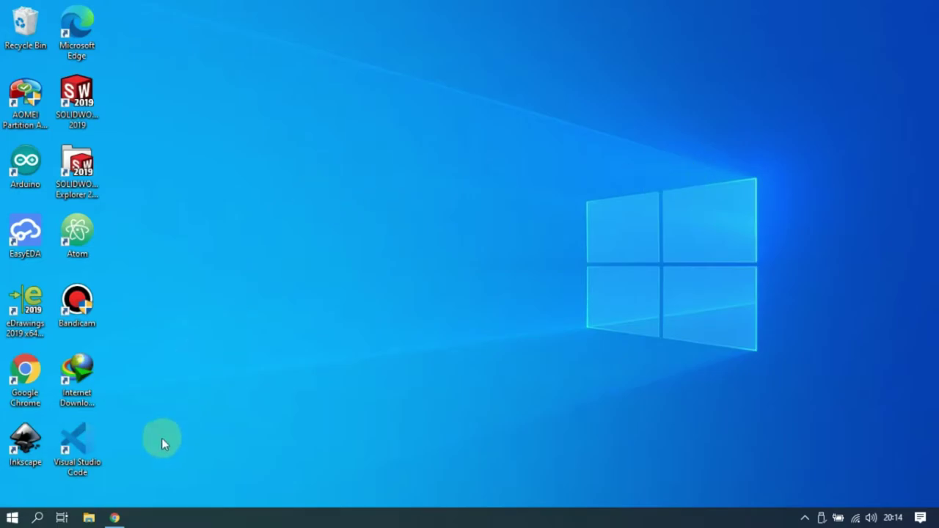
Open USB Drive (G:) in File Explorer and create a new text document there
left_click(89, 518)
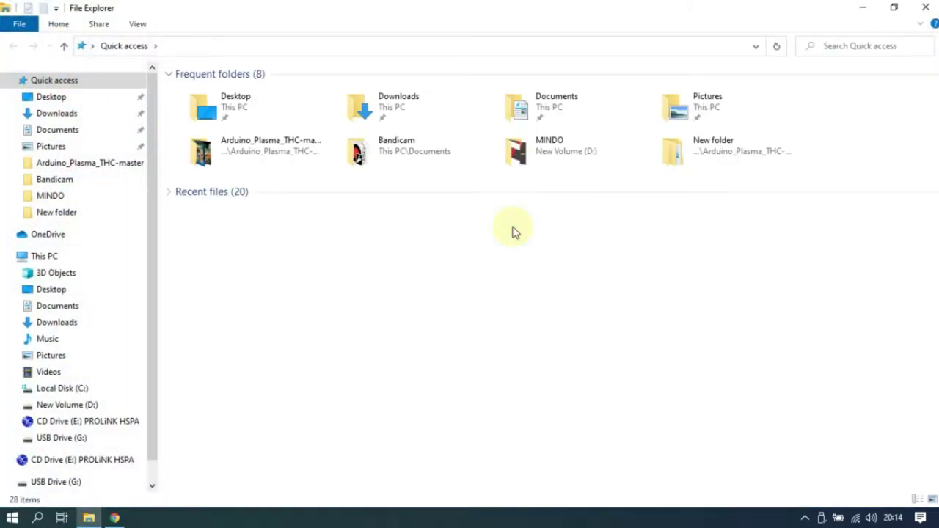
left_click(64, 482)
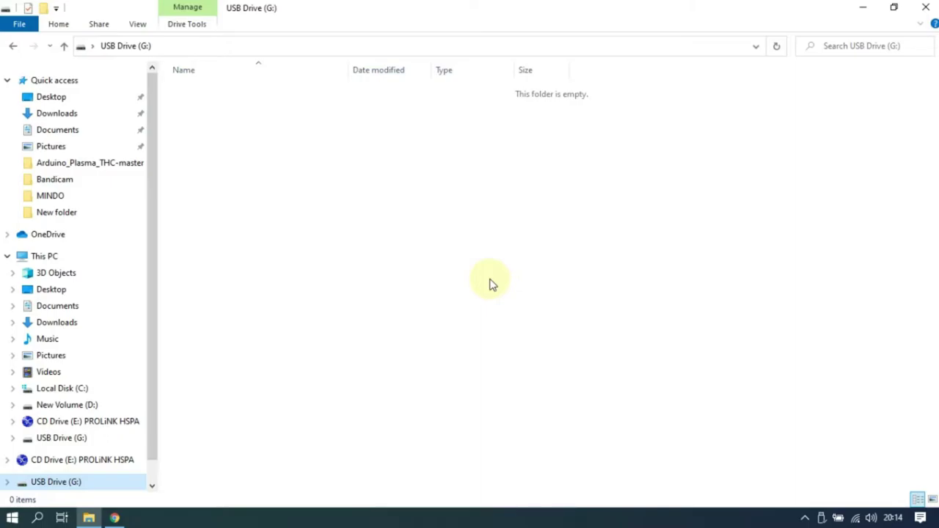
right_click(365, 157)
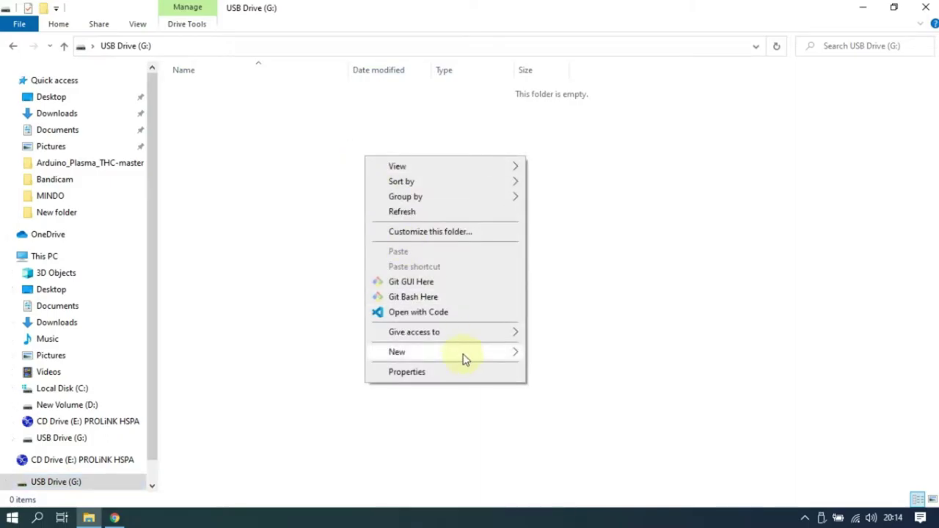
mouse_move(466, 357)
left_click(603, 447)
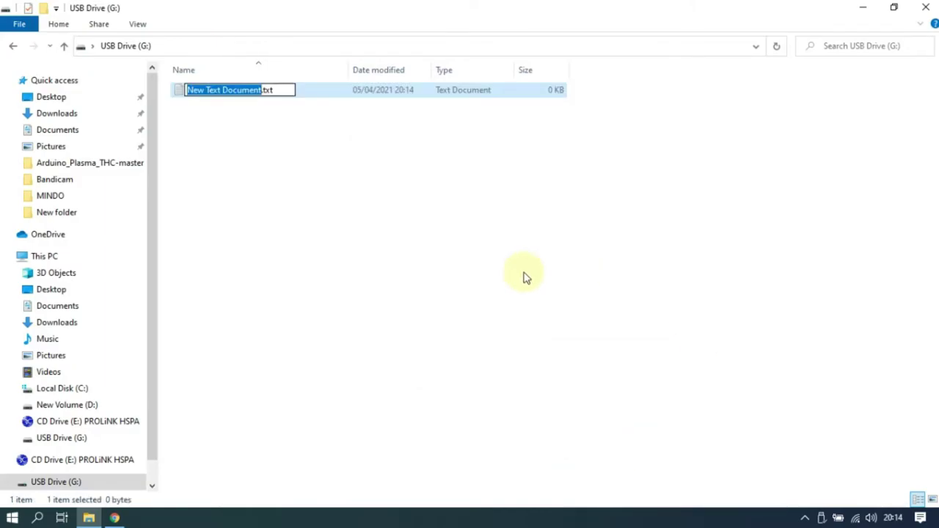
Name the new text document FIRMWARE.CUR, replacing the .txt extension, and accept the extension change
type("FIRMWAR")
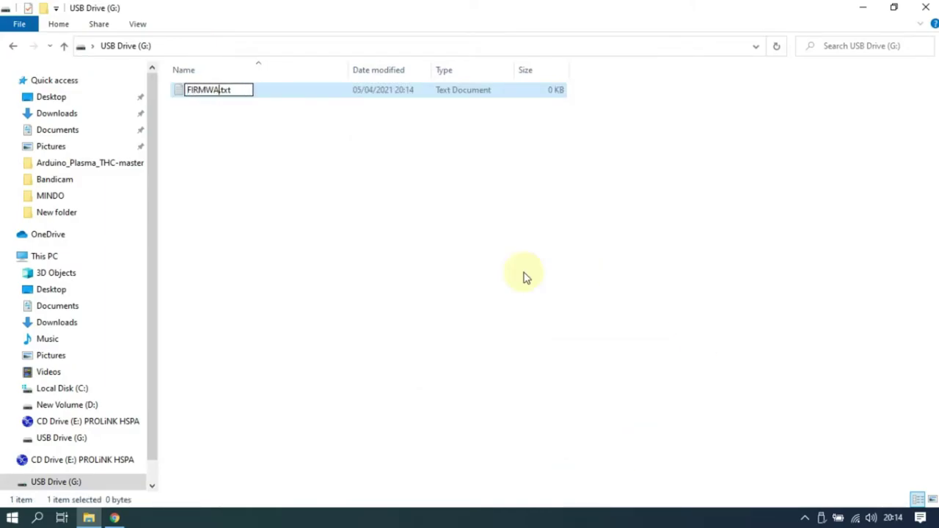
type("AE")
key("BackSpace")
key("BackSpace")
type("E.CUR")
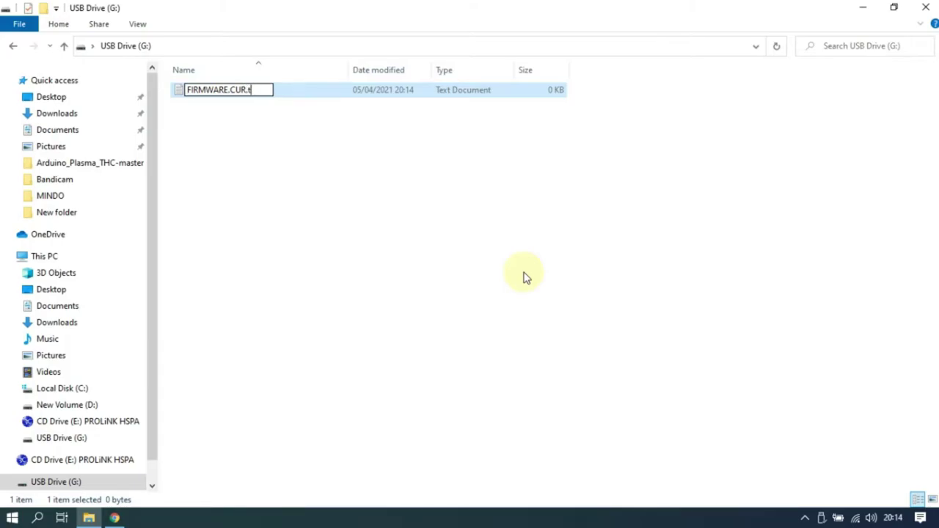
key("Return")
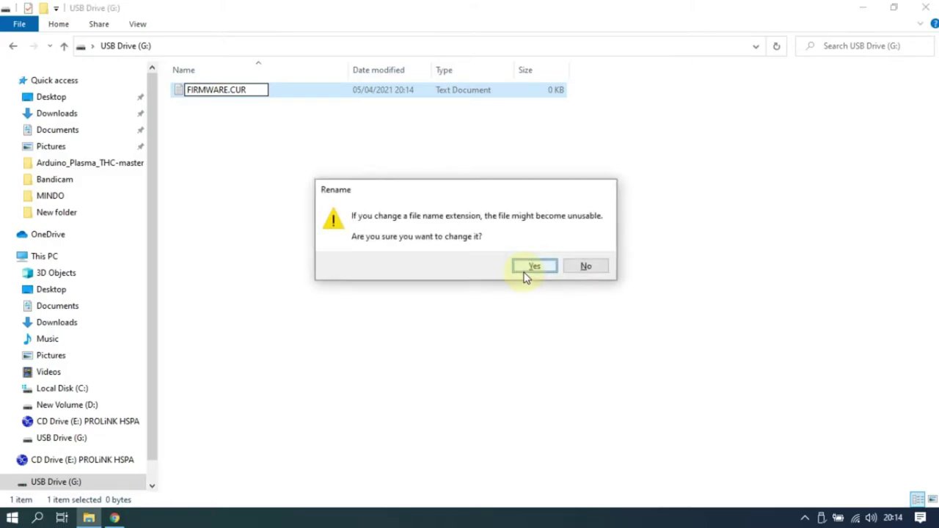
left_click(525, 272)
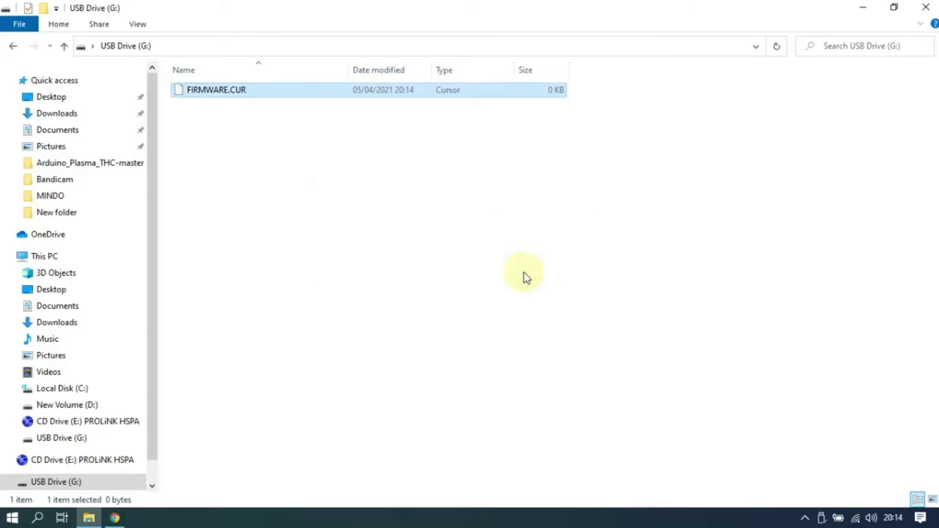
left_click(354, 177)
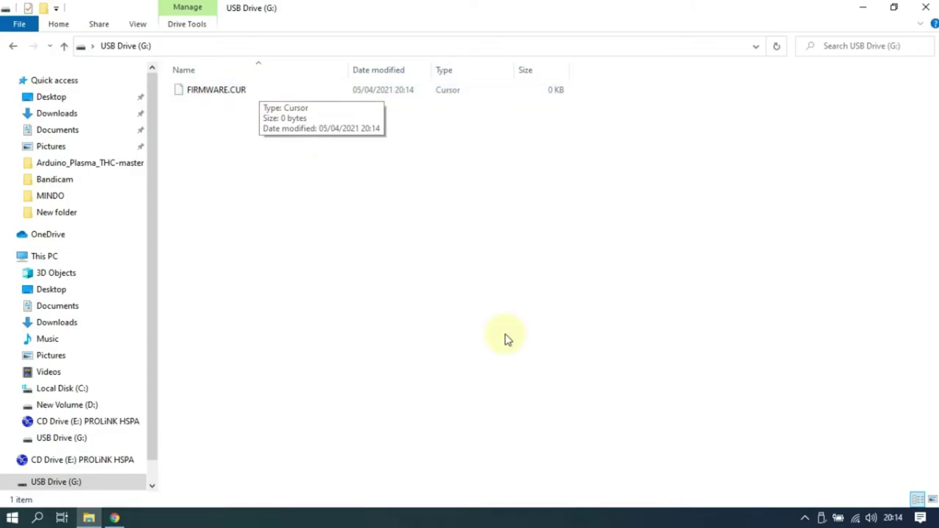
Search Windows for "file explorer option" and open File Explorer Options
left_click(14, 518)
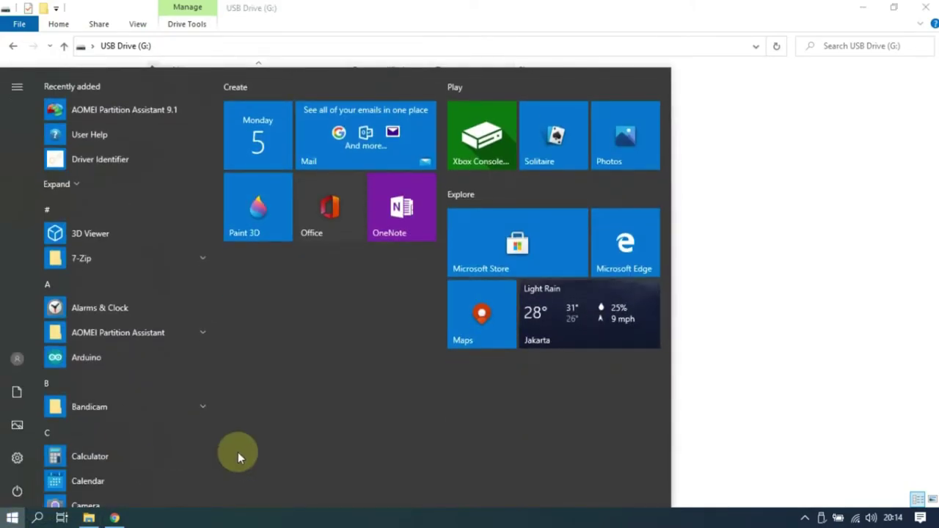
key("Escape")
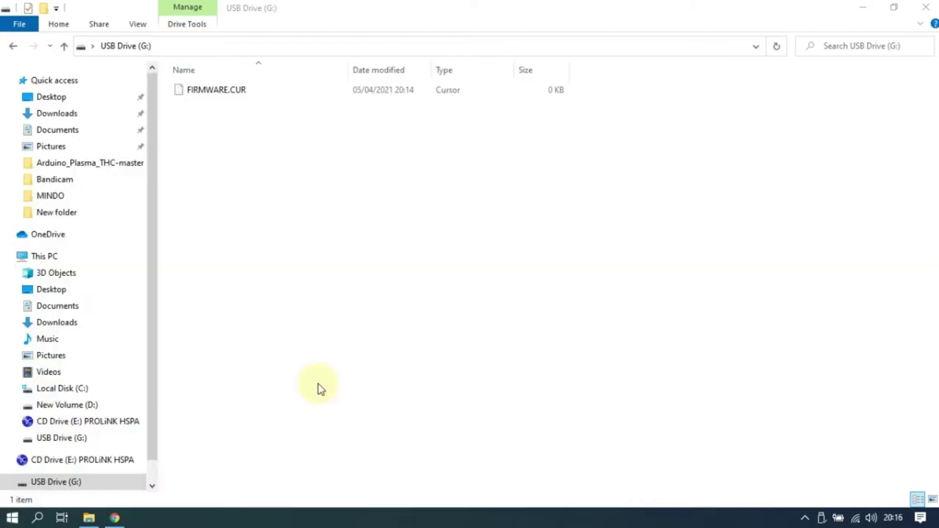
key("super+s")
type("file")
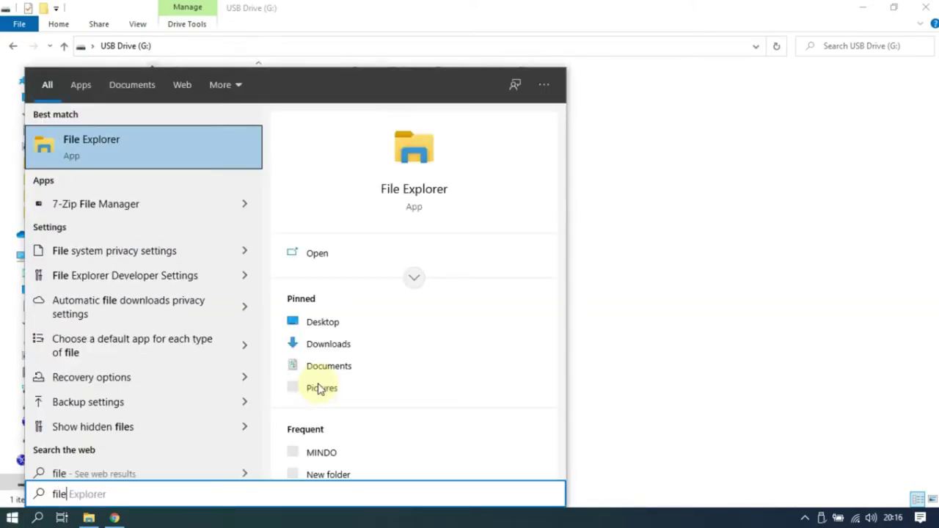
type(" exp")
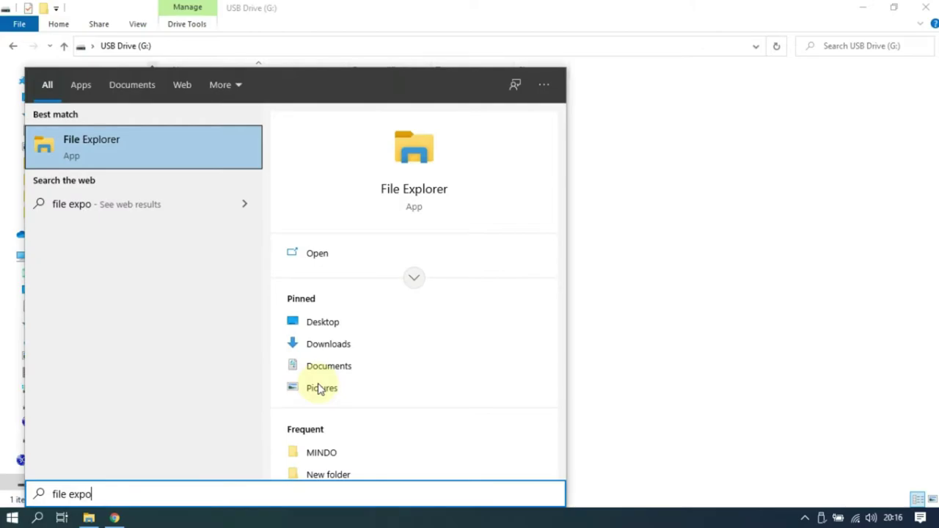
type("lorer opt")
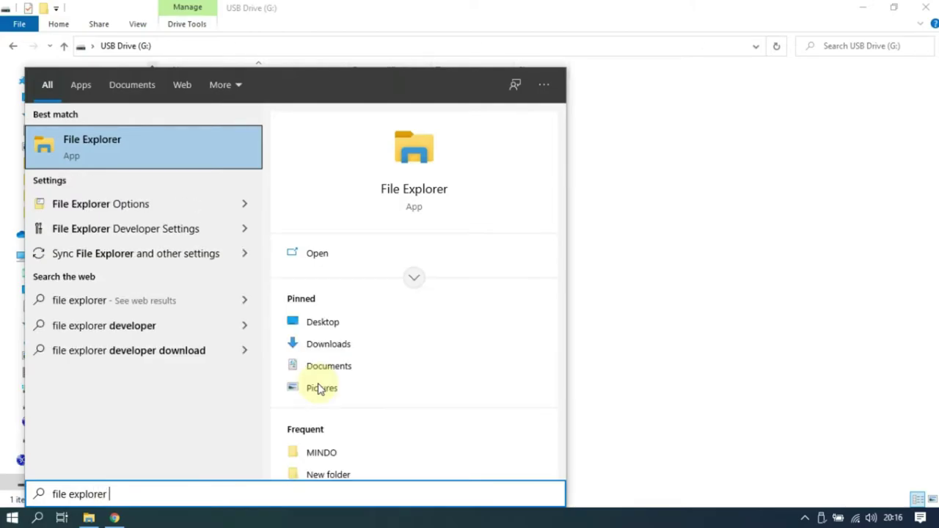
type("ion")
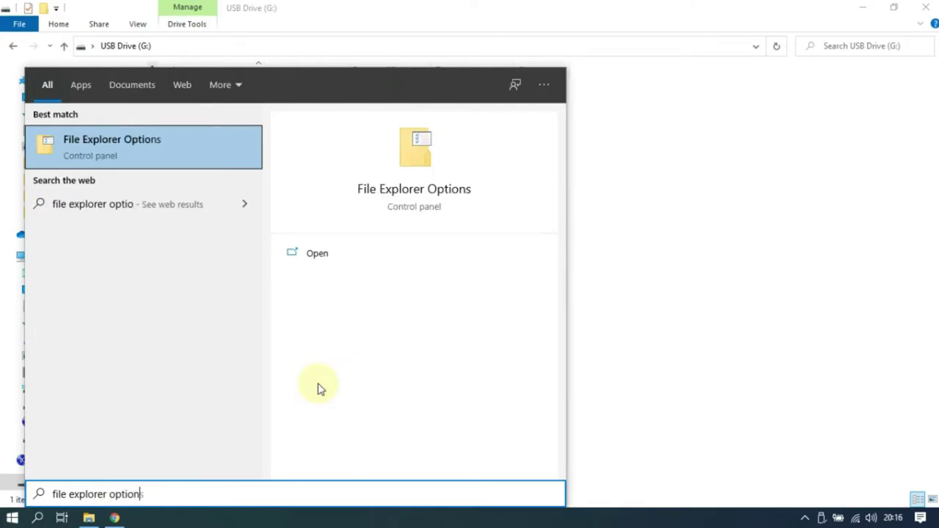
left_click(220, 166)
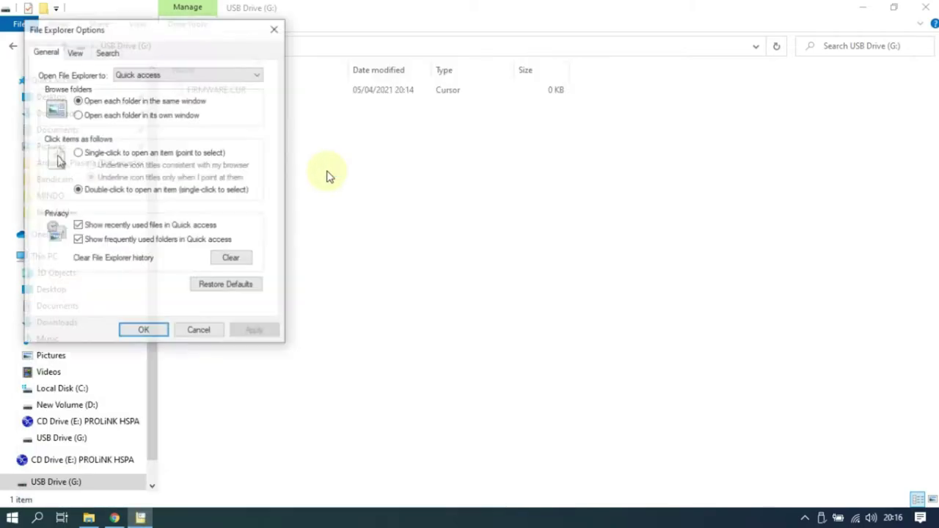
Make sure "Hide extensions for known file types" is unchecked in the advanced view settings, apply the settings, and close File Explorer
left_click(74, 52)
left_click_drag(260, 182, 262, 206)
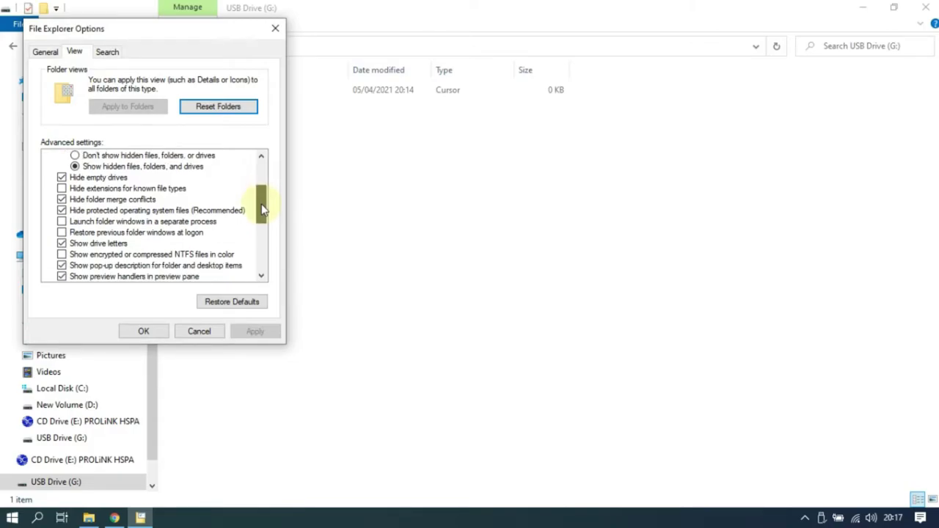
left_click_drag(262, 209, 268, 252)
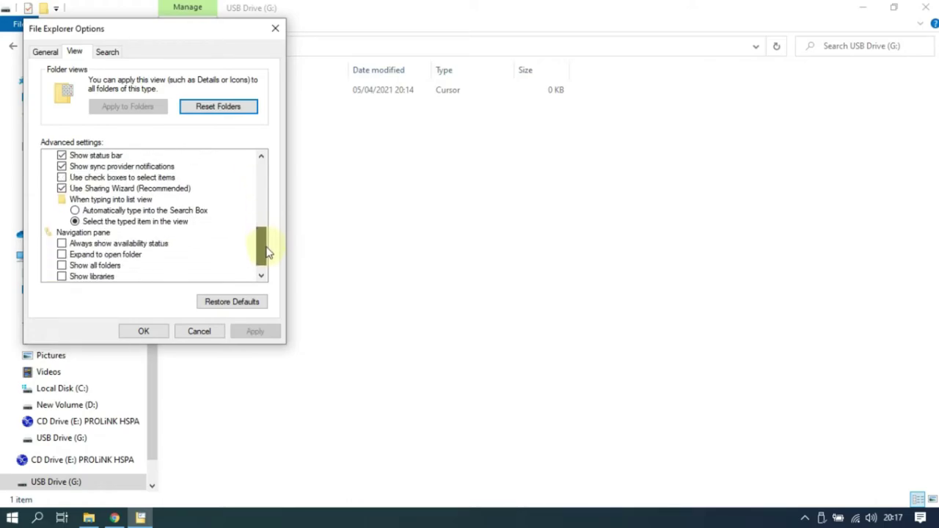
mouse_move(268, 251)
left_mouse_down()
mouse_move(266, 272)
mouse_move(261, 178)
mouse_move(263, 195)
left_mouse_up()
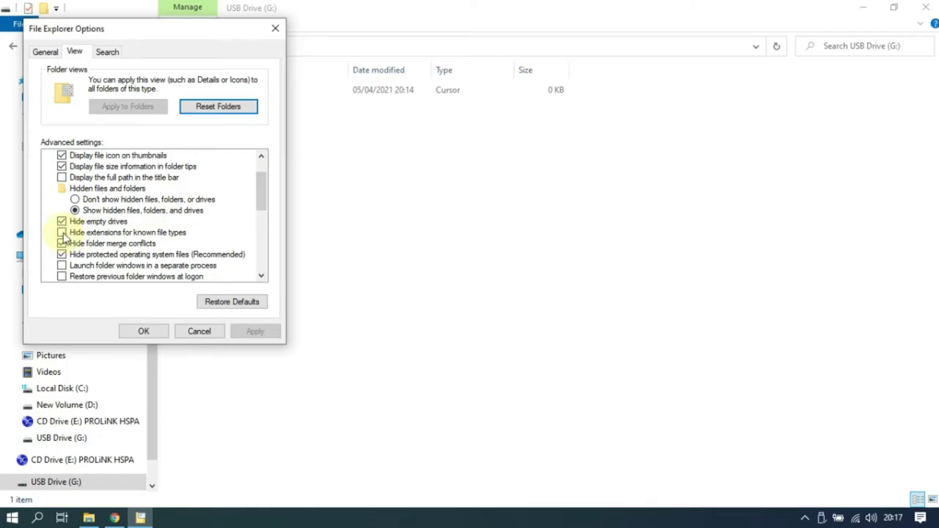
left_click(61, 232)
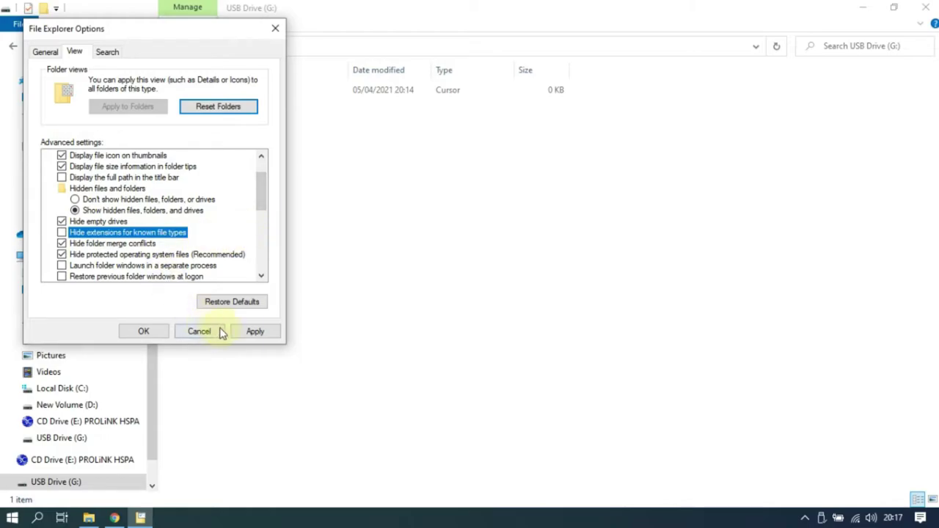
left_click(253, 332)
left_click(150, 330)
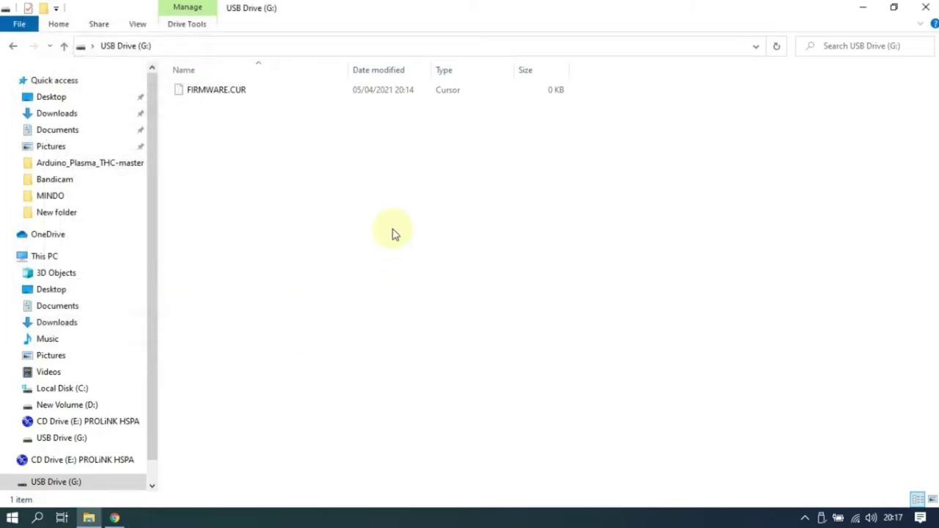
left_click(234, 94)
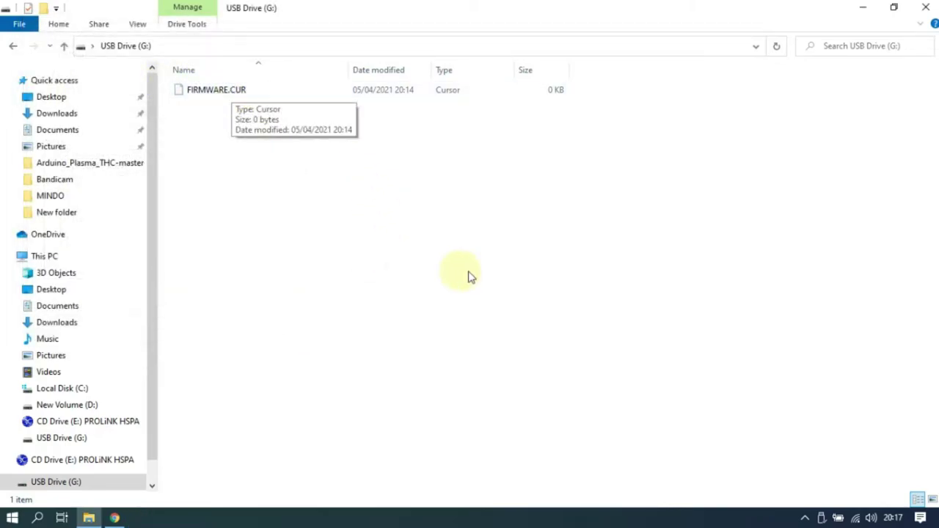
left_click(921, 7)
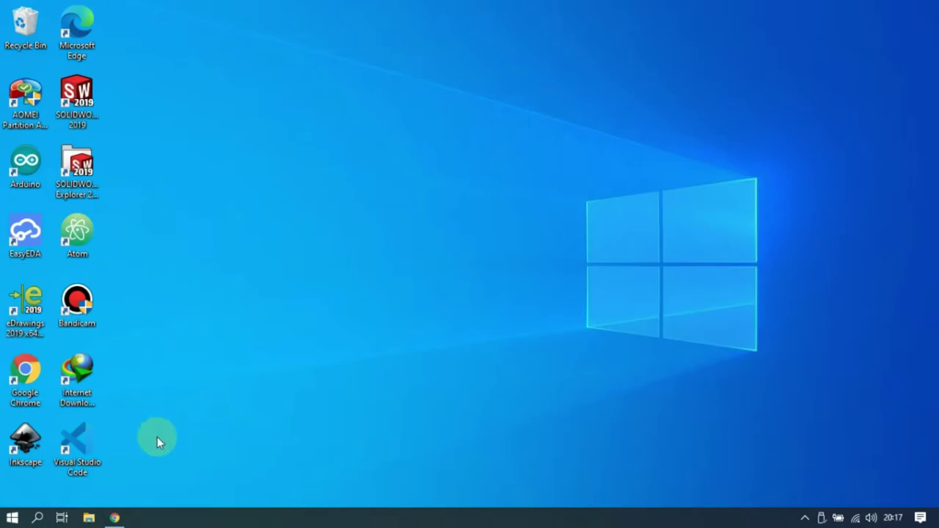
Switch to Visual Studio Code and open the PlatformIO Home page
double_click(79, 451)
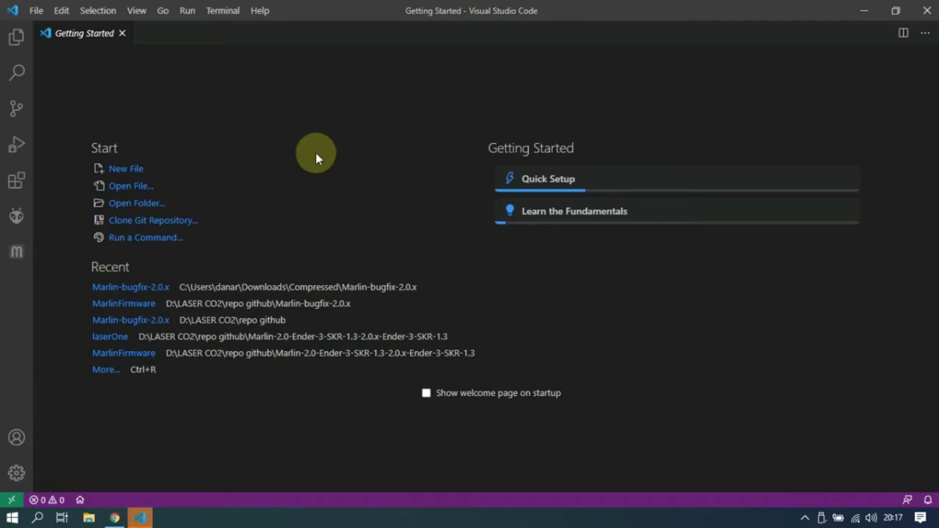
left_click(18, 223)
left_click(83, 72)
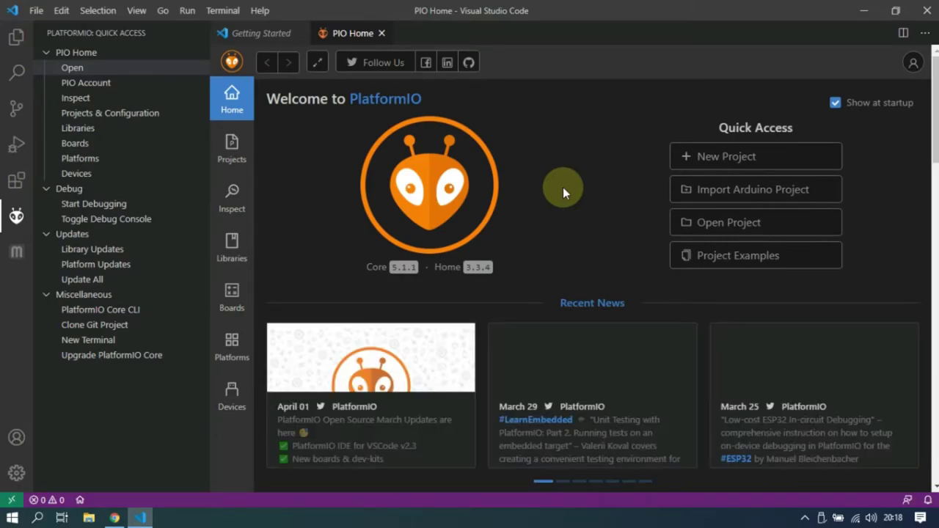
Open the Marlin-bugfix-2.0.x folder from Downloads/Compressed in the user's home folder as a PlatformIO project
left_click(693, 222)
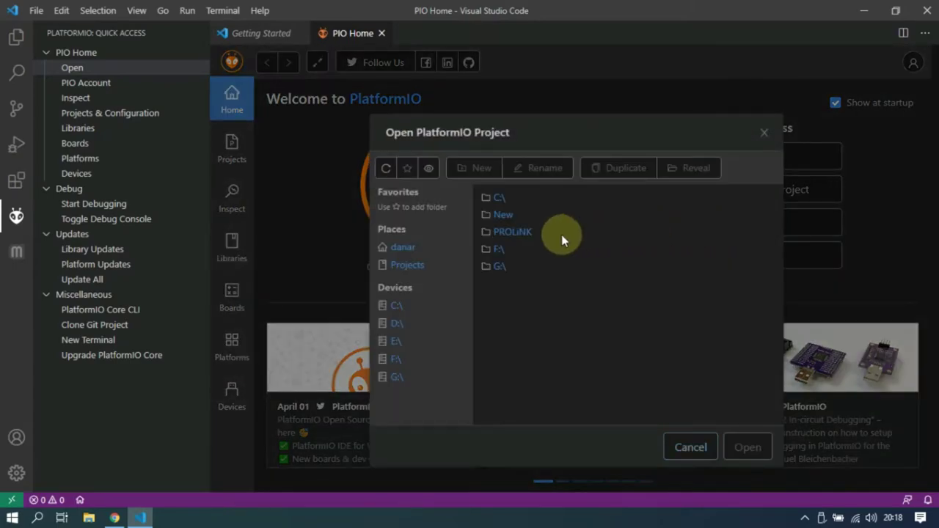
left_click(403, 248)
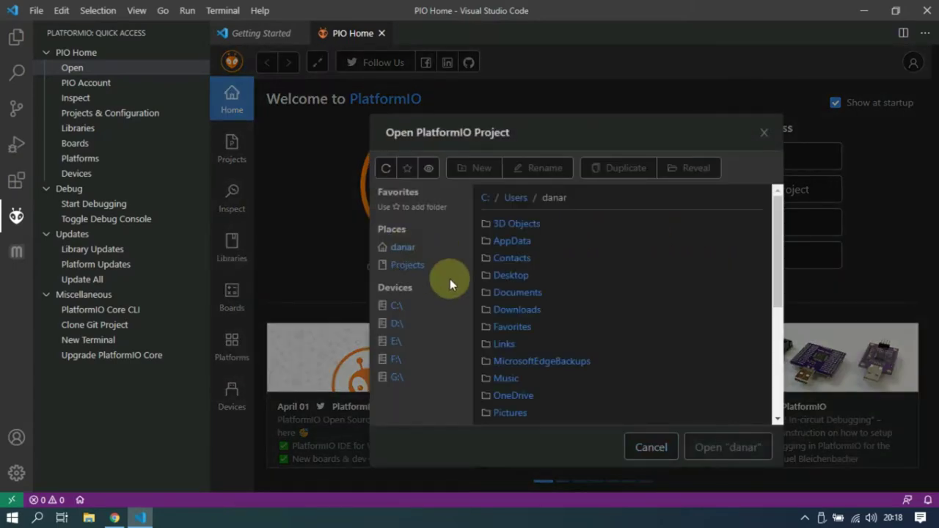
left_click(535, 311)
left_click(566, 292)
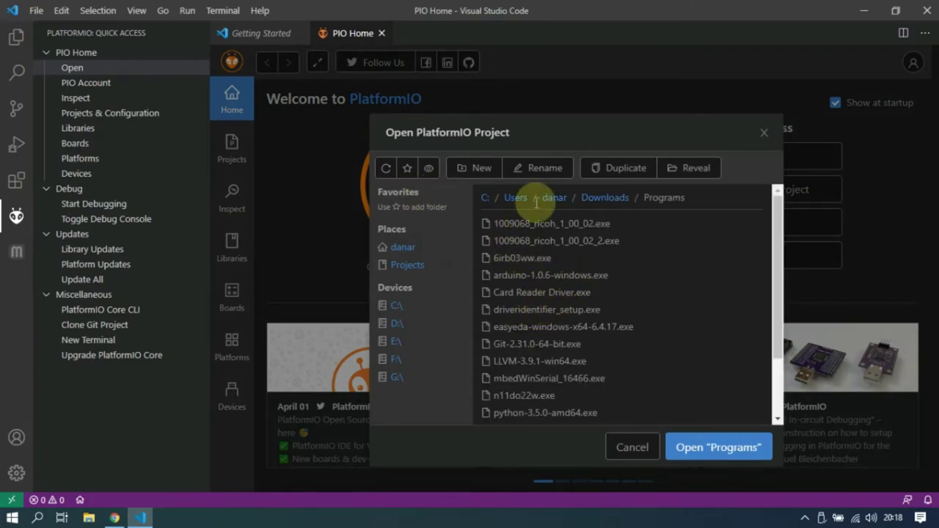
left_click(605, 197)
left_click(528, 241)
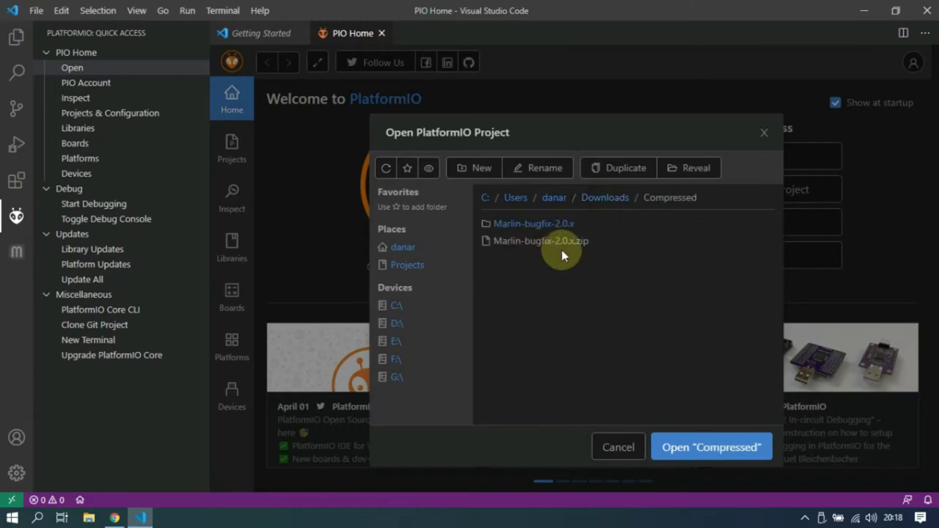
left_click(549, 227)
left_click(544, 238)
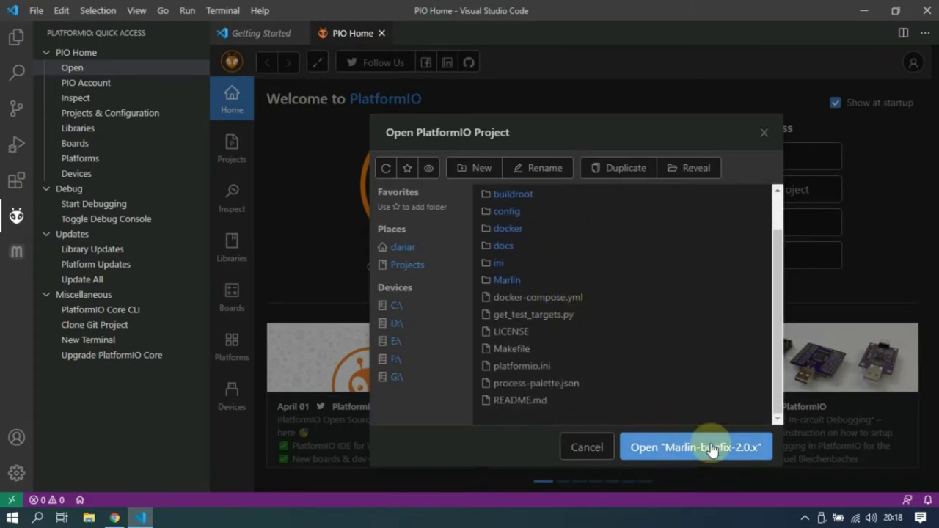
left_click(661, 447)
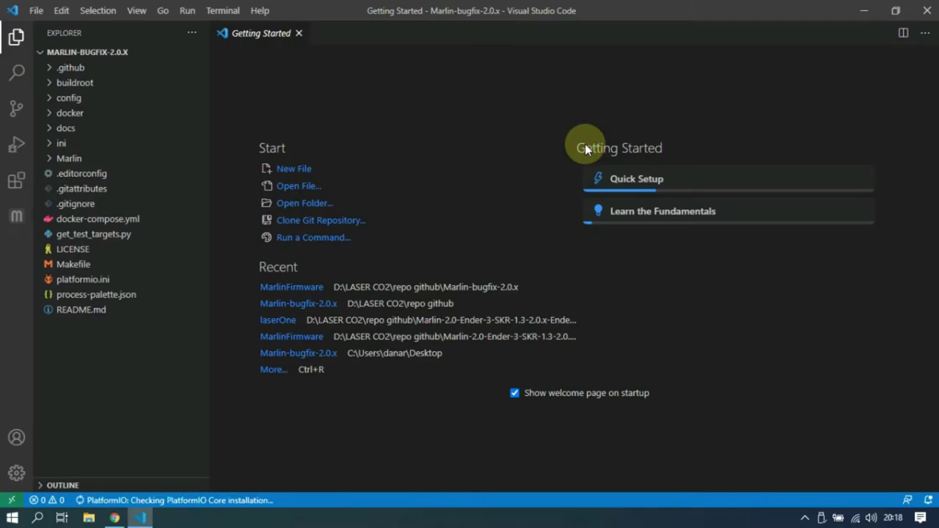
Open platformio.ini and replace the default_envs value with LPC1768
left_click(79, 278)
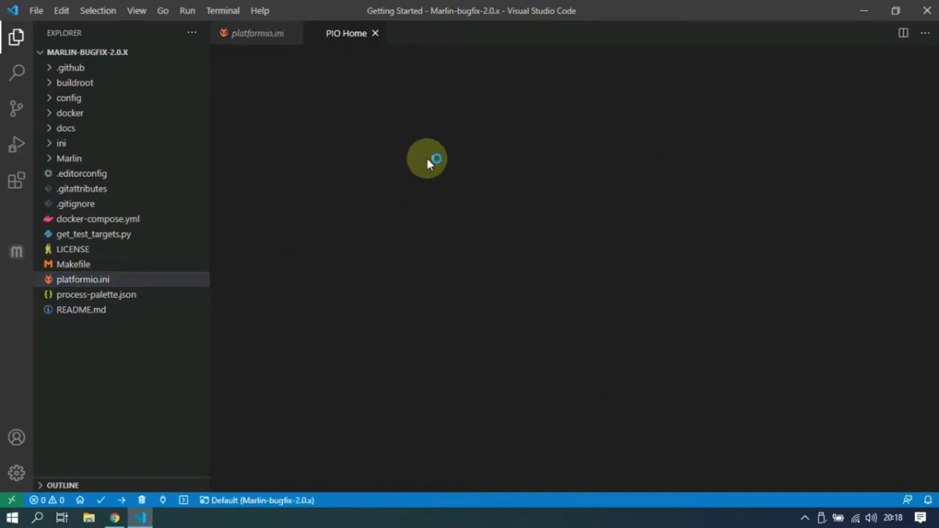
left_click(91, 281)
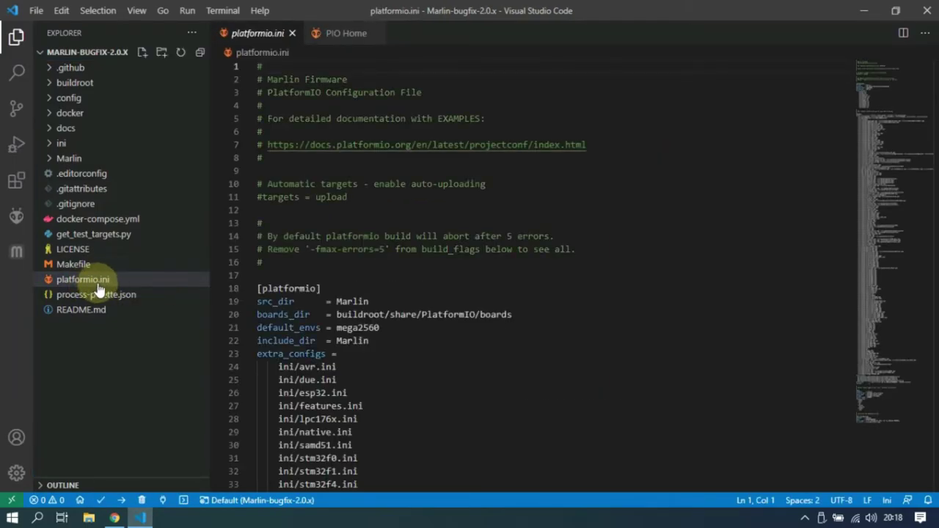
left_click(382, 327)
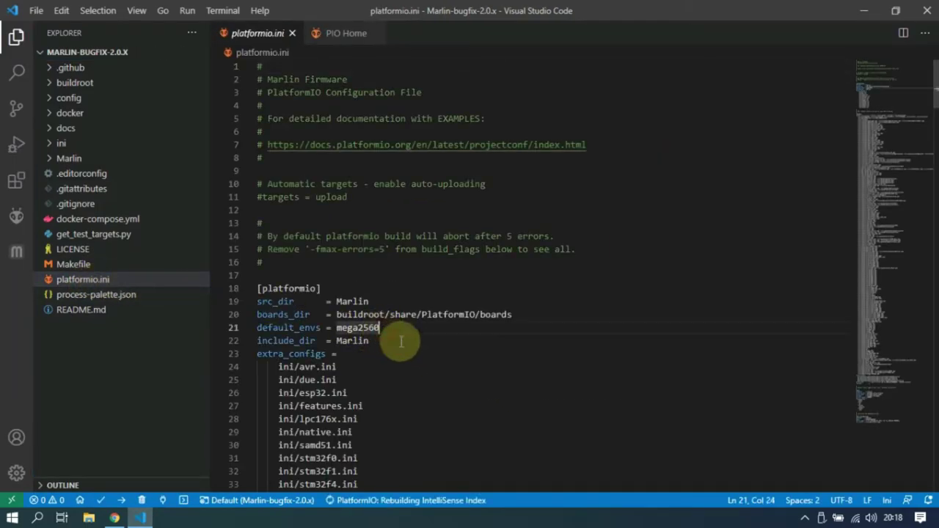
key("BackSpace")
key("BackSpace")
key("BackSpace")
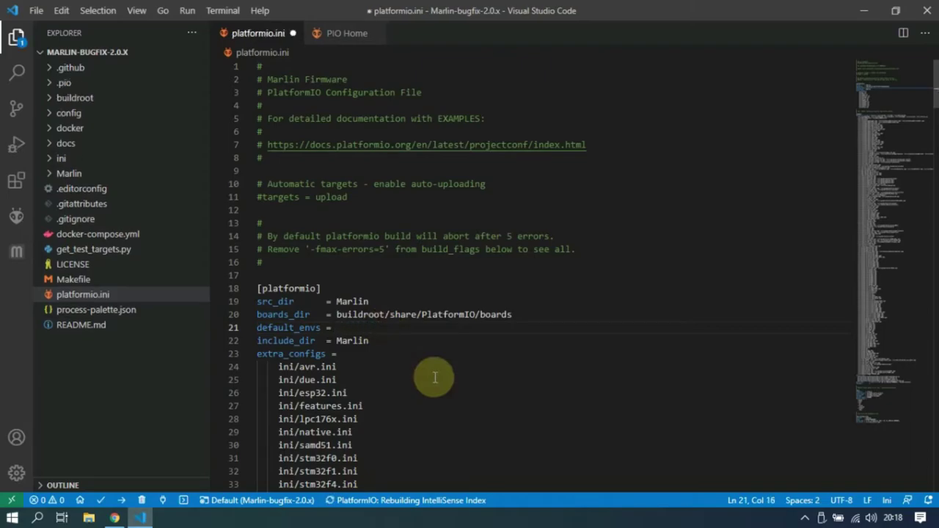
type("LPC1")
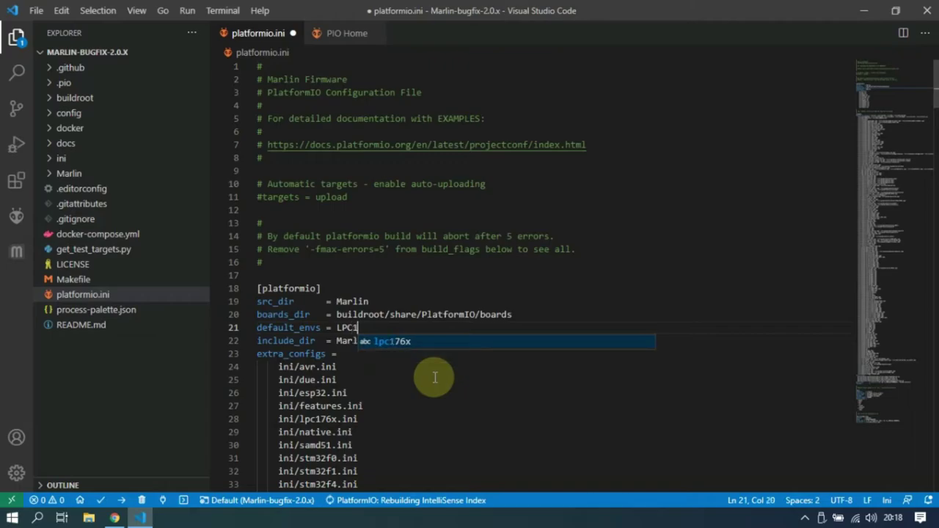
type("768")
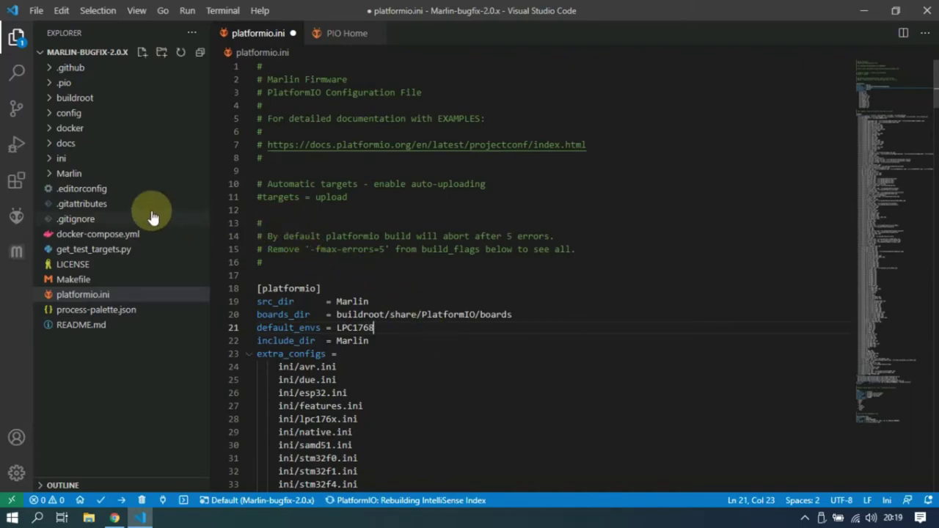
Open Configuration.h from the Marlin folder and set SERIAL_PORT to -1
left_click(66, 176)
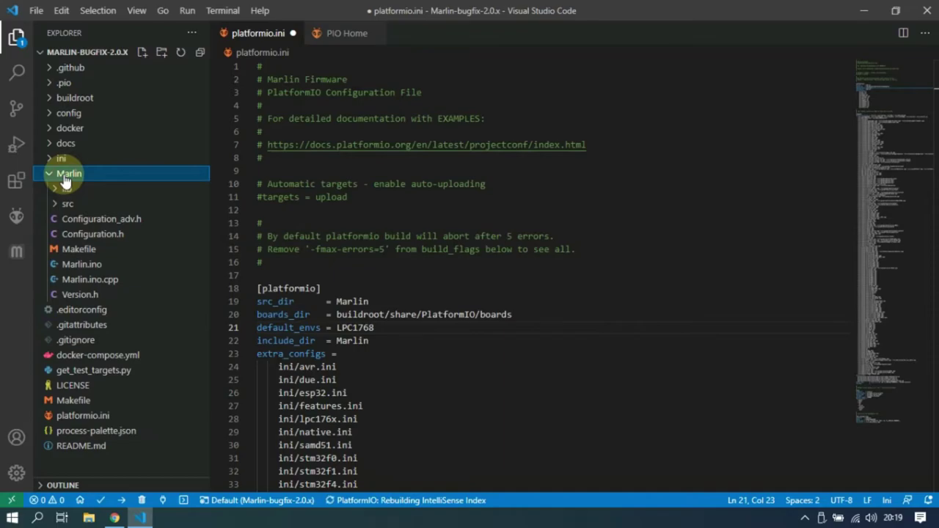
left_click(143, 236)
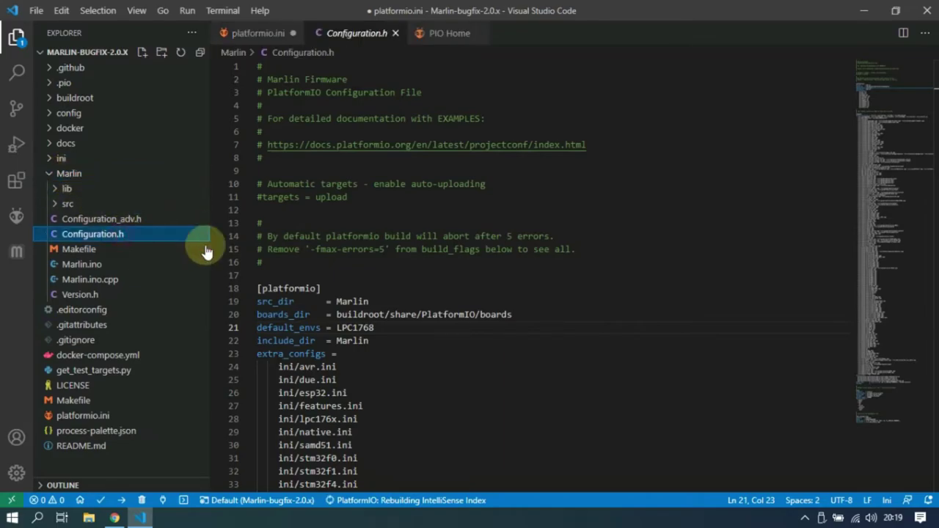
scroll(584, 389, "down", 1)
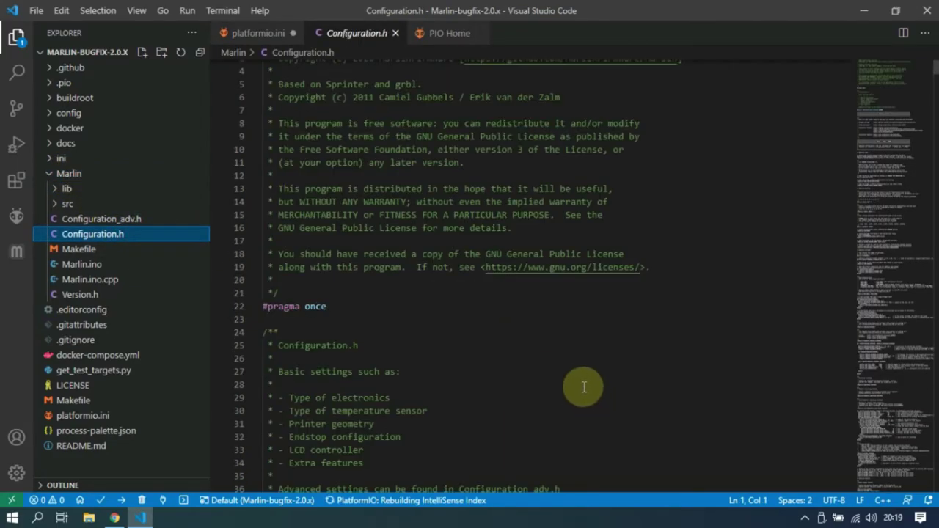
scroll(585, 389, "down", 10)
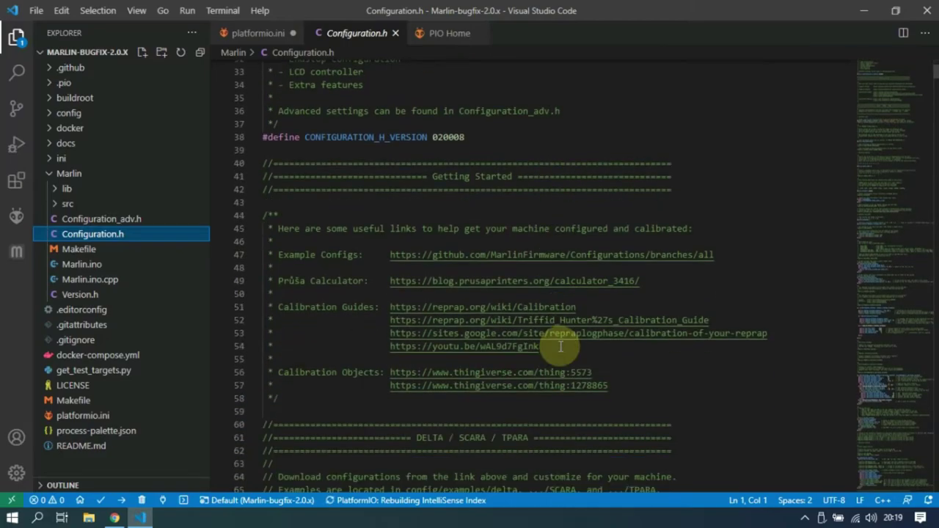
scroll(560, 346, "down", 11)
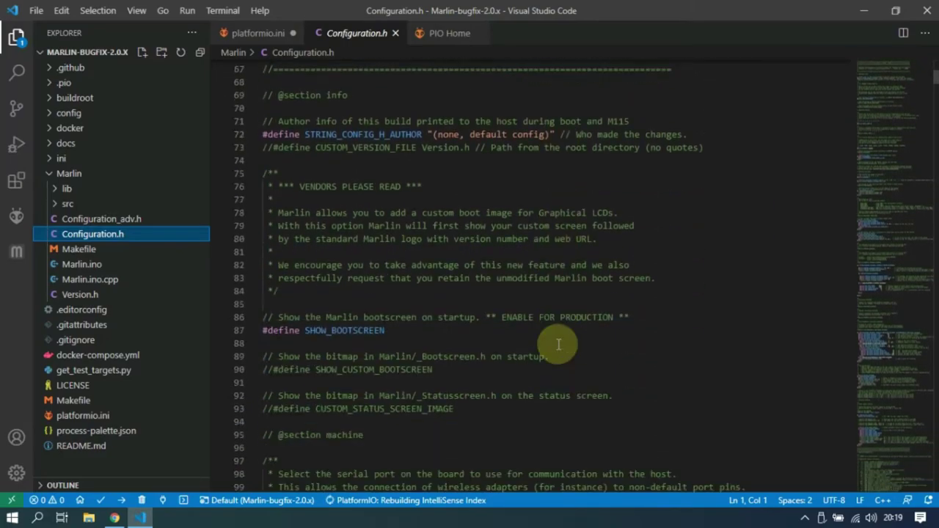
scroll(558, 344, "down", 5)
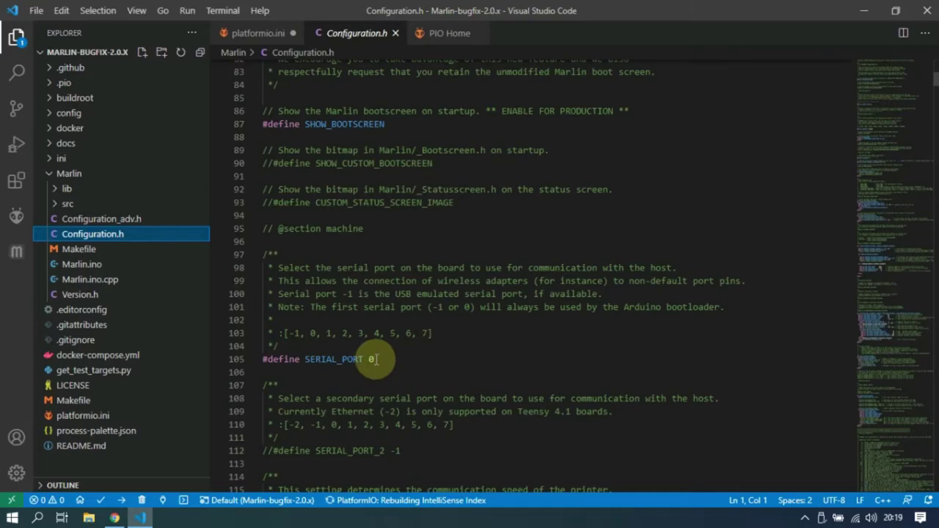
left_click(374, 358)
scroll(418, 376, "down", 1)
key("BackSpace")
type("-1")
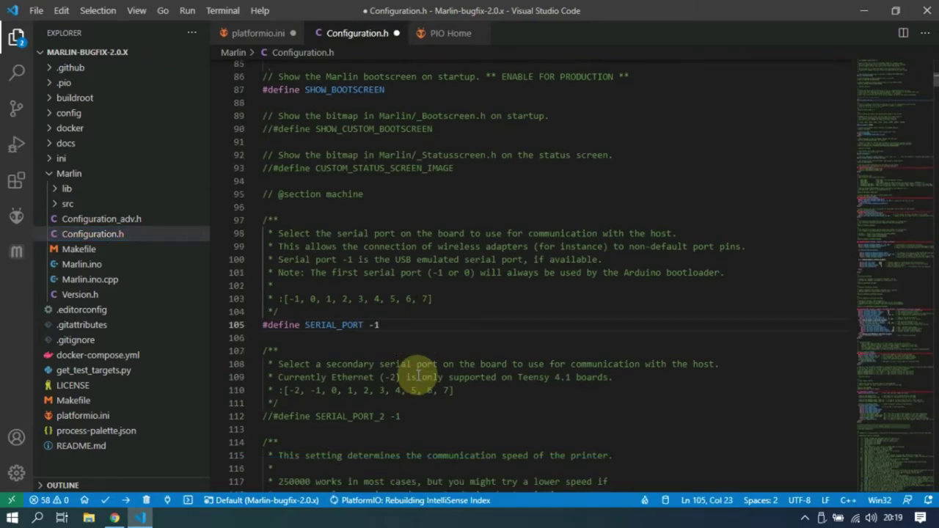
Try removing the comment slashes before the SERIAL_PORT_2 define and restore them
scroll(415, 374, "down", 1)
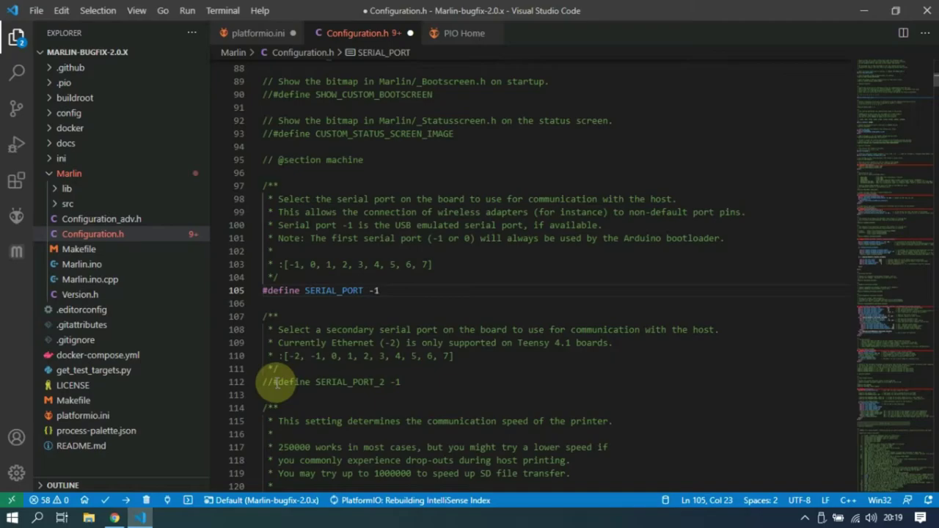
left_click(275, 383)
key("BackSpace")
key("BackSpace")
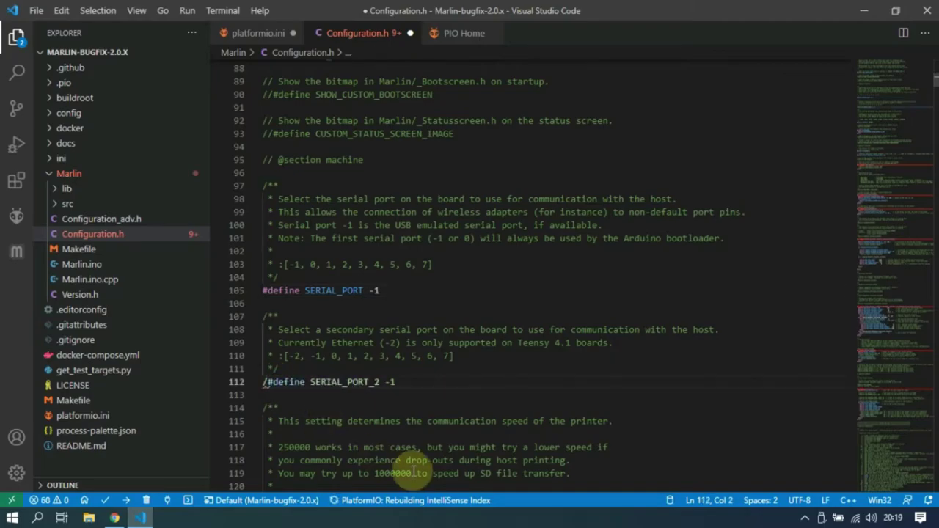
type("//")
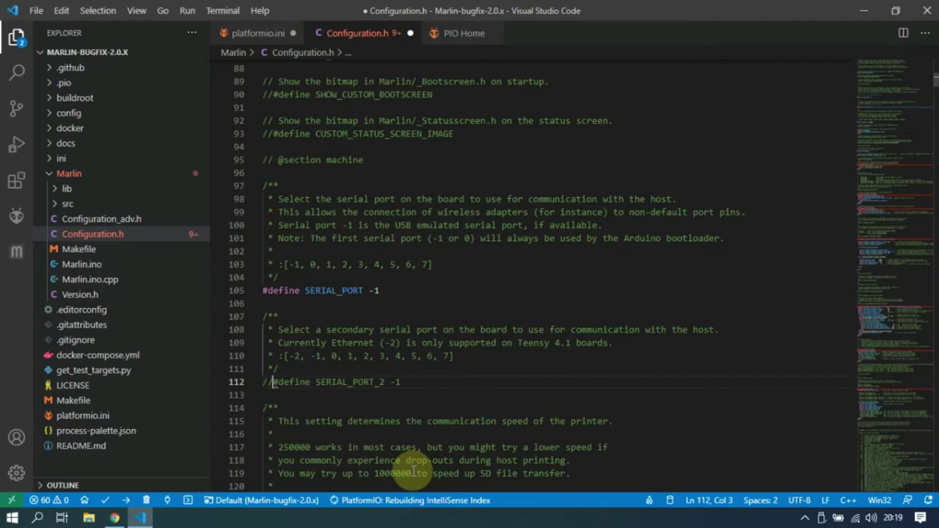
Locate the MOTHERBOARD define in Configuration.h and open boards.h from the Marlin/src/core folder
scroll(446, 419, "down", 4)
scroll(458, 398, "down", 2)
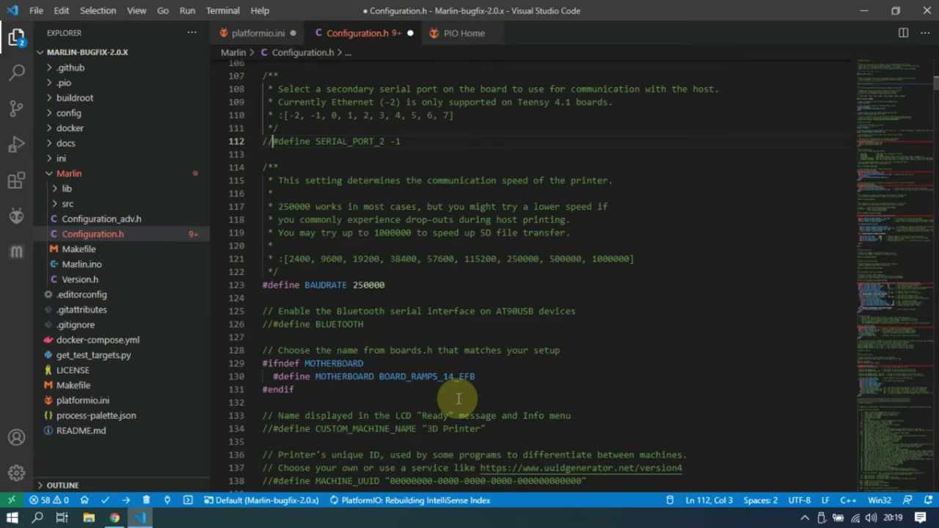
left_click_drag(474, 376, 379, 376)
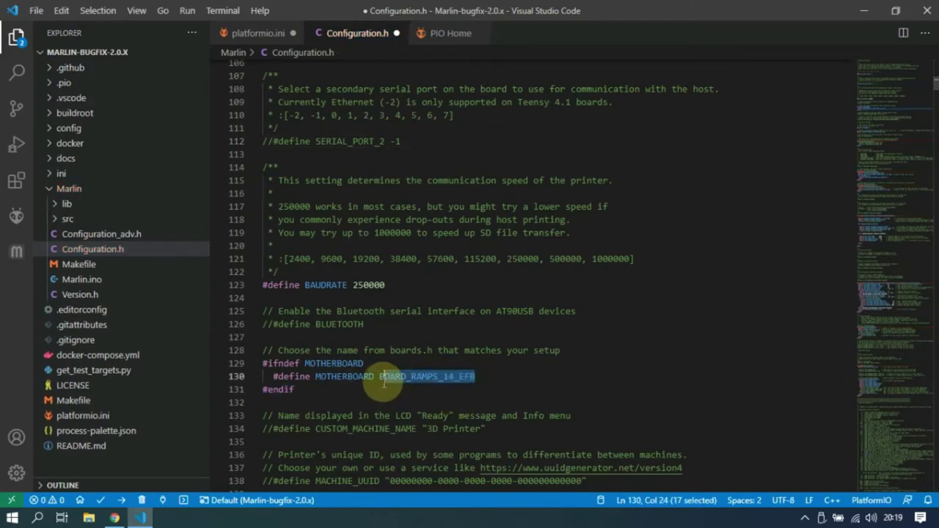
left_click(480, 390)
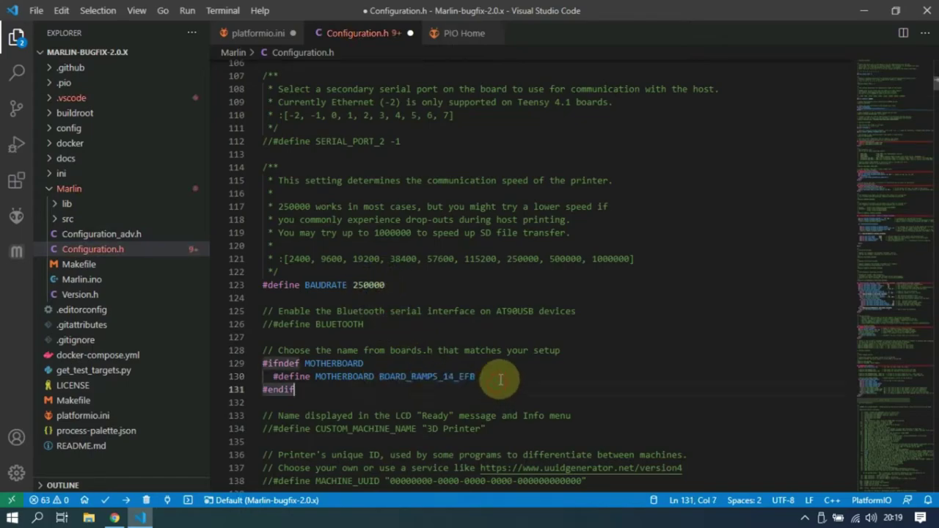
left_click(69, 219)
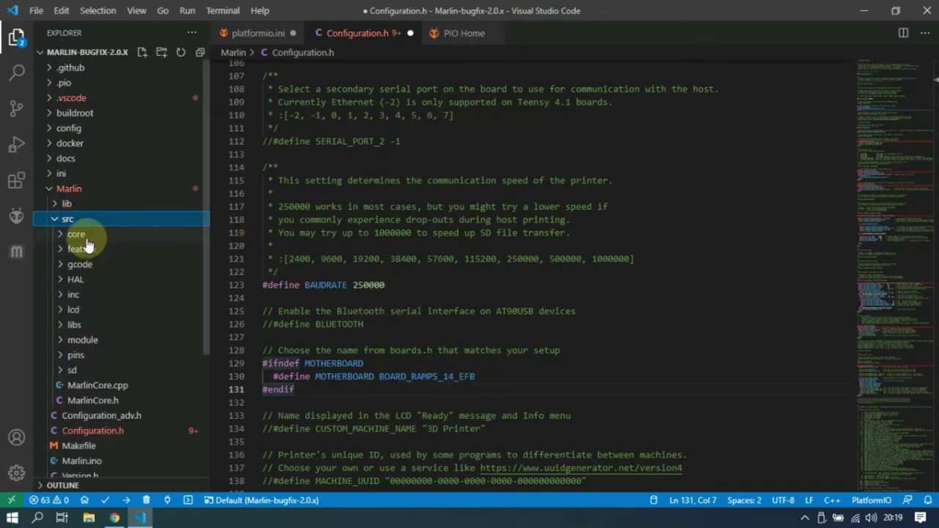
left_click(79, 234)
left_click(121, 250)
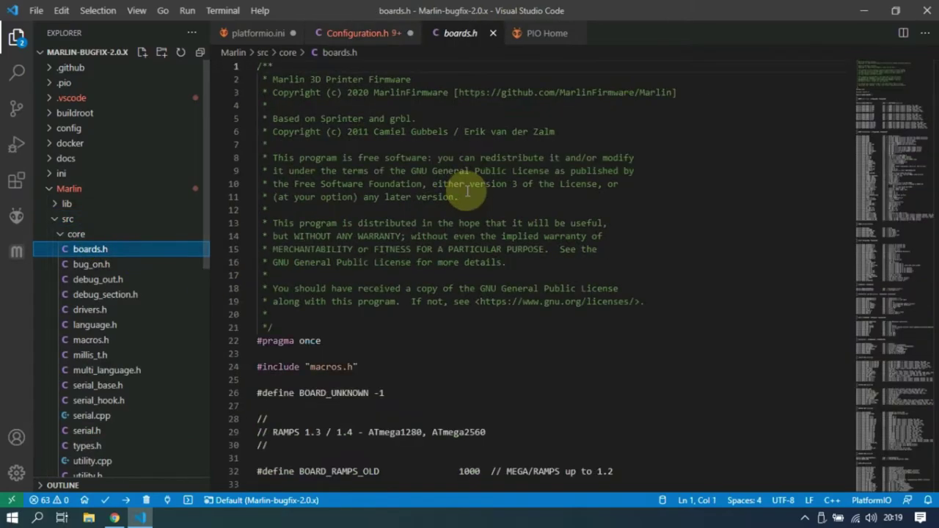
Search boards.h for "skr" to find the SKR board names
scroll(637, 230, "down", 3)
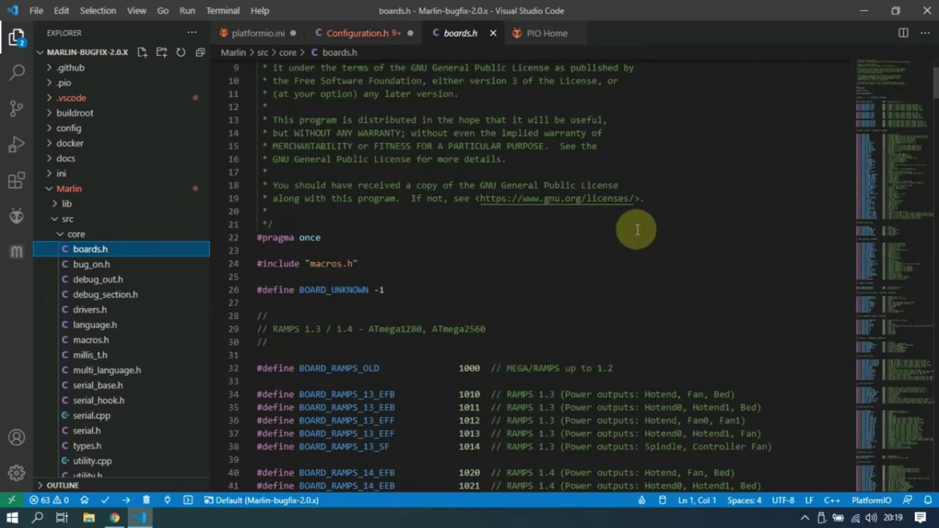
left_click(690, 145)
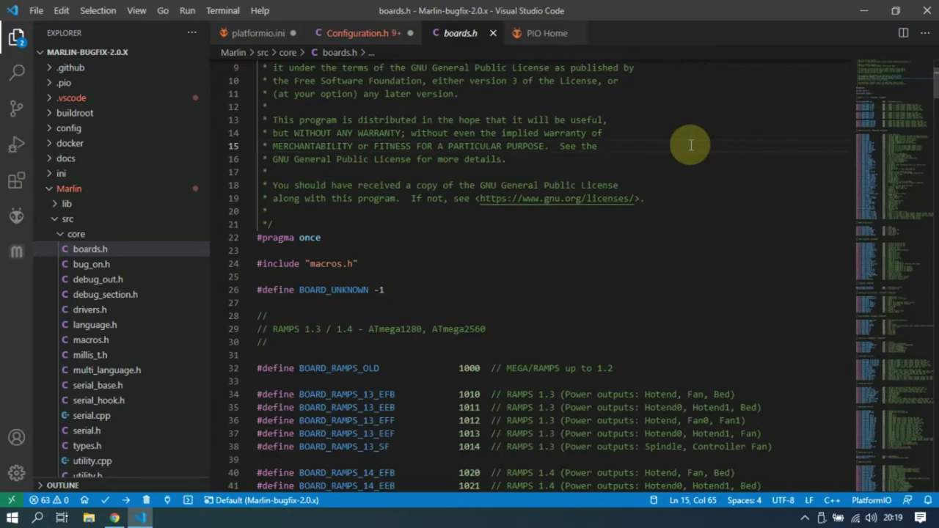
key("ctrl+f")
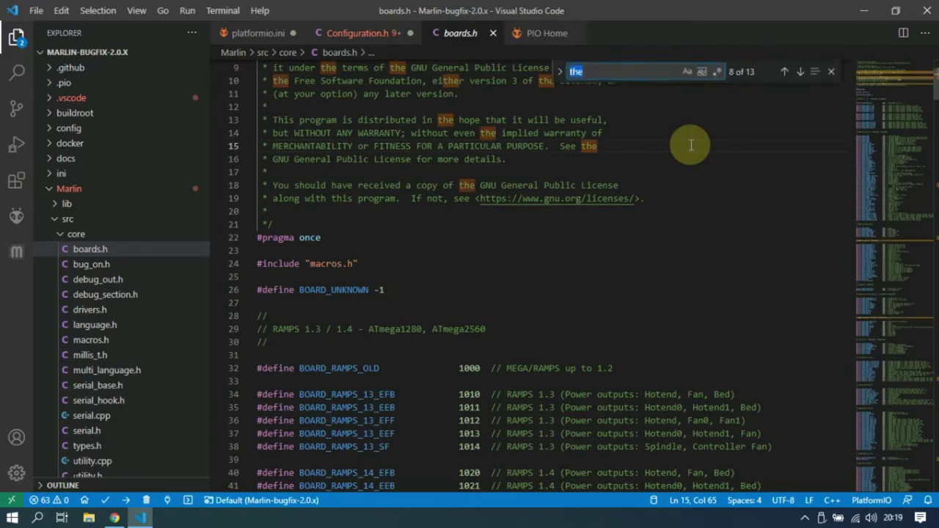
type("skr")
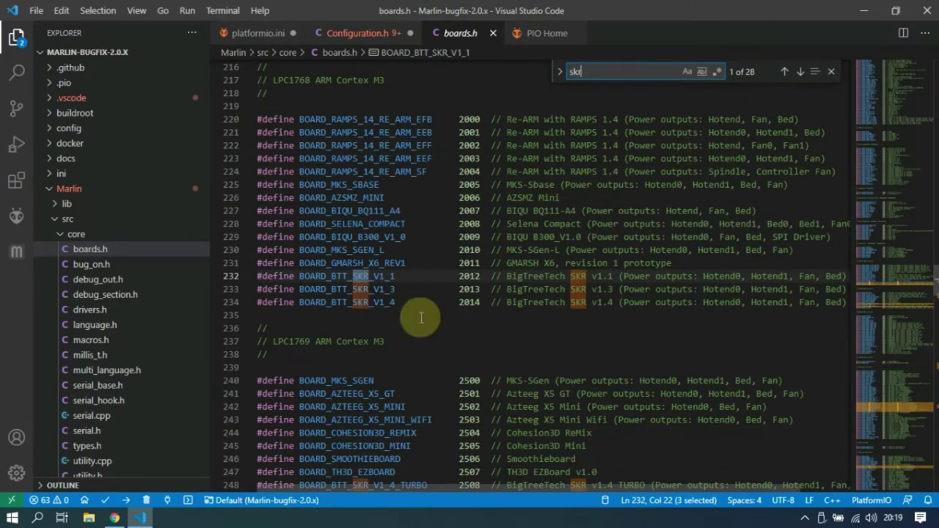
Copy the board name BOARD_BTT_SKR_V1_3 from the LPC1768 section and return to Configuration.h
left_click(394, 289)
left_click_drag(394, 290, 300, 291)
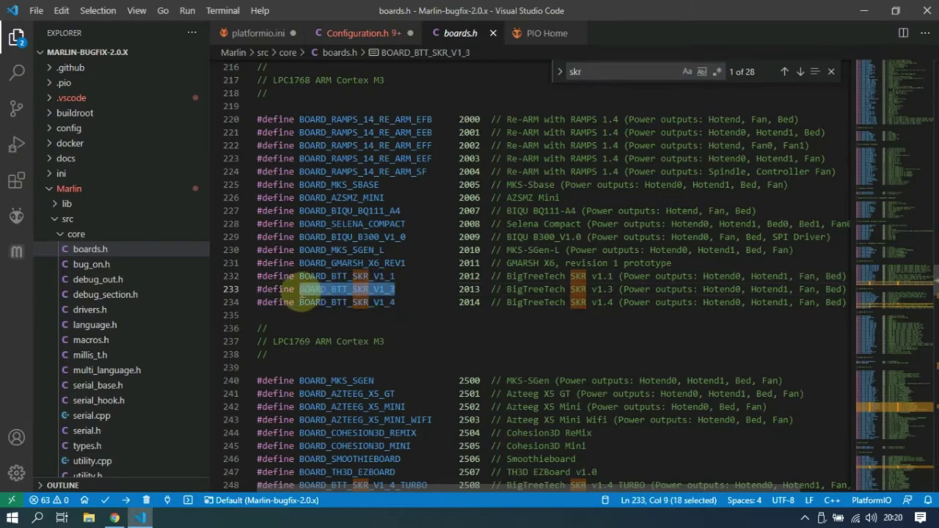
right_click(311, 292)
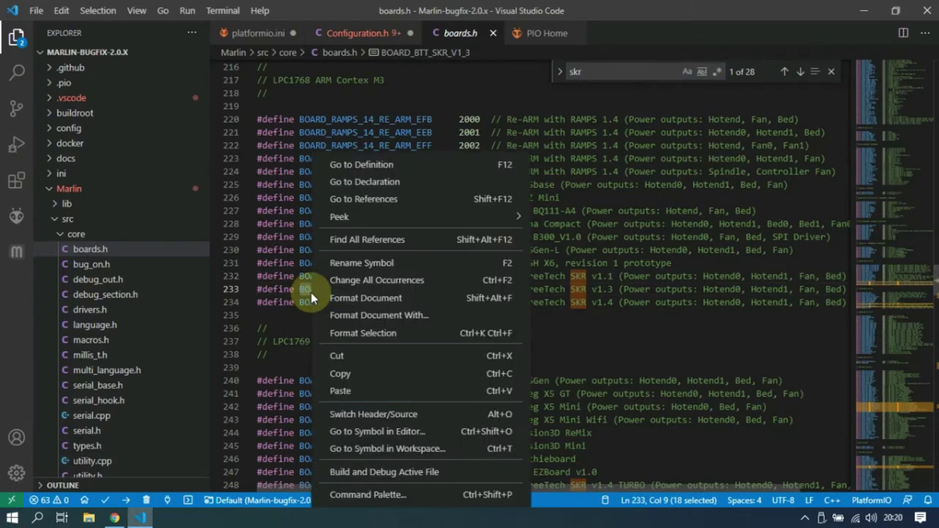
left_click(370, 376)
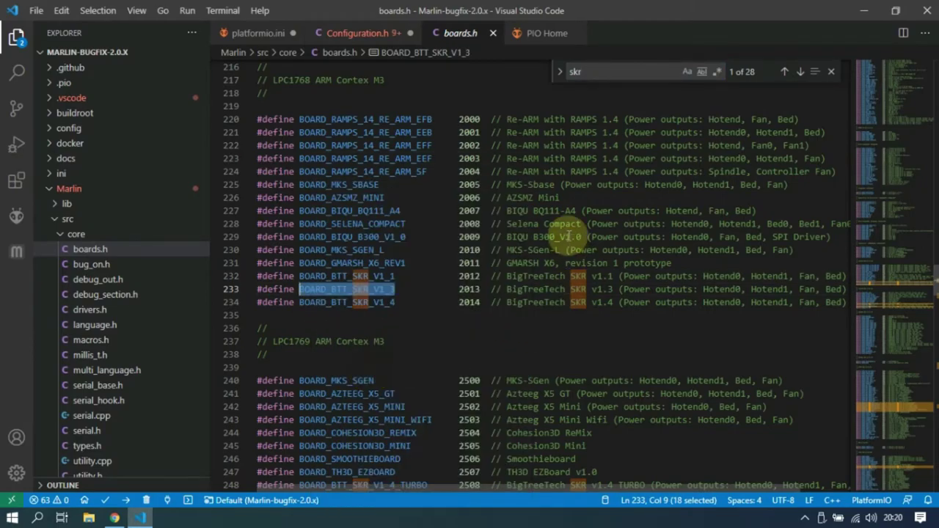
left_click(380, 35)
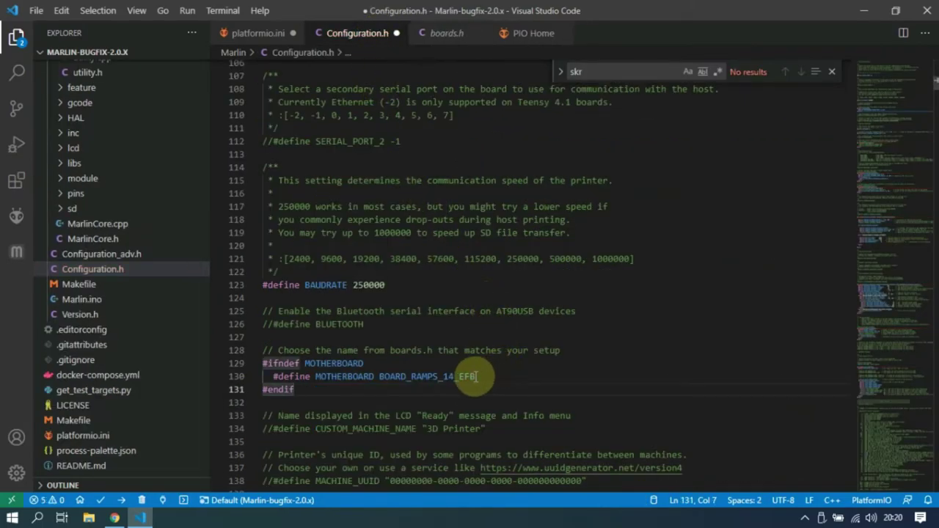
Replace BOARD_RAMPS_14_EFB in the MOTHERBOARD define with the copied board name BOARD_BTT_SKR_V1_3
left_click_drag(477, 376, 380, 376)
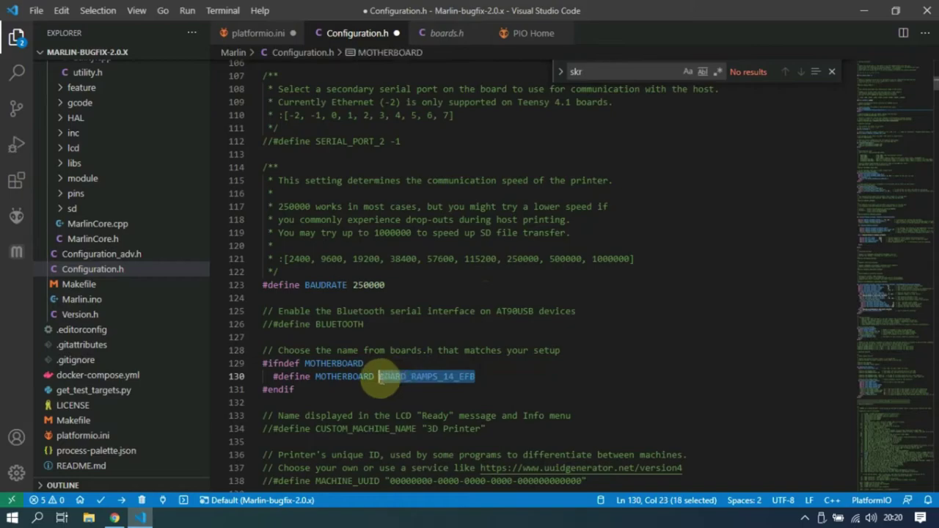
right_click(380, 377)
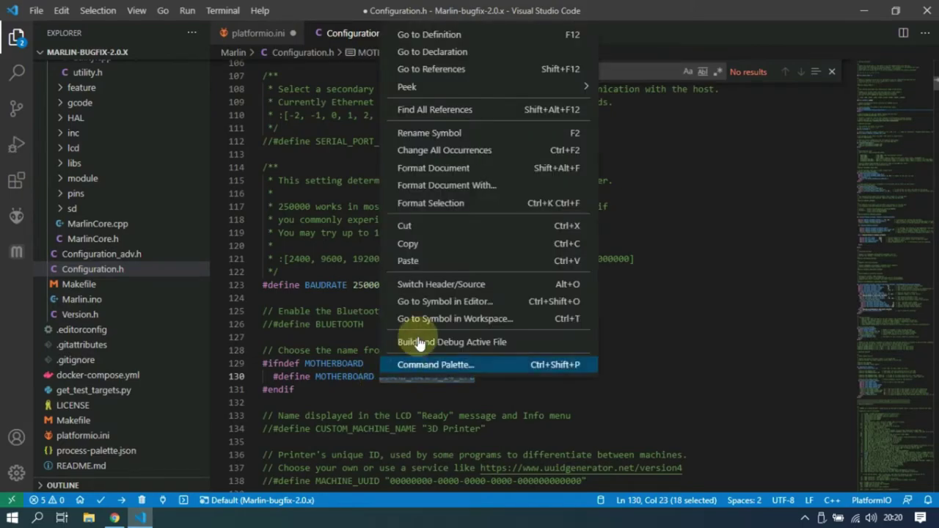
left_click(433, 264)
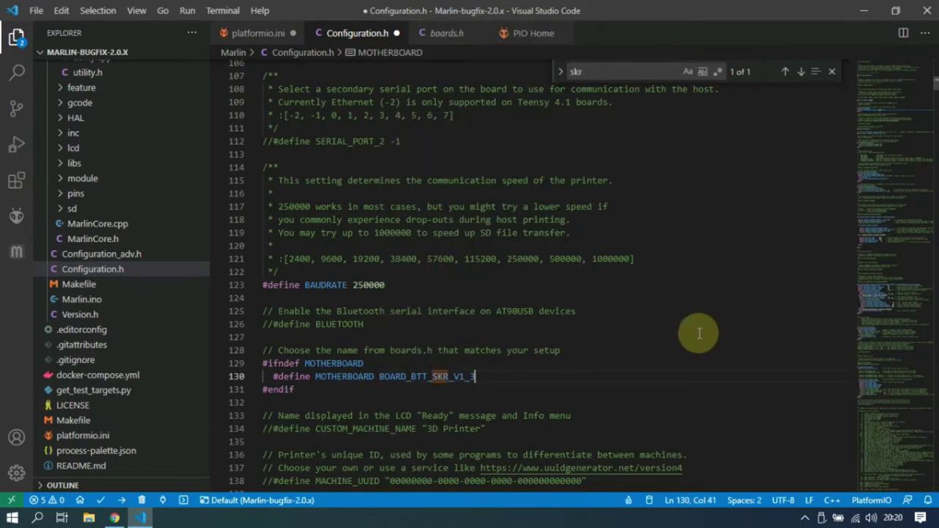
Uncomment the CUSTOM_MACHINE_NAME define and set the machine name to "Mindo.Lab"
scroll(698, 334, "down", 1)
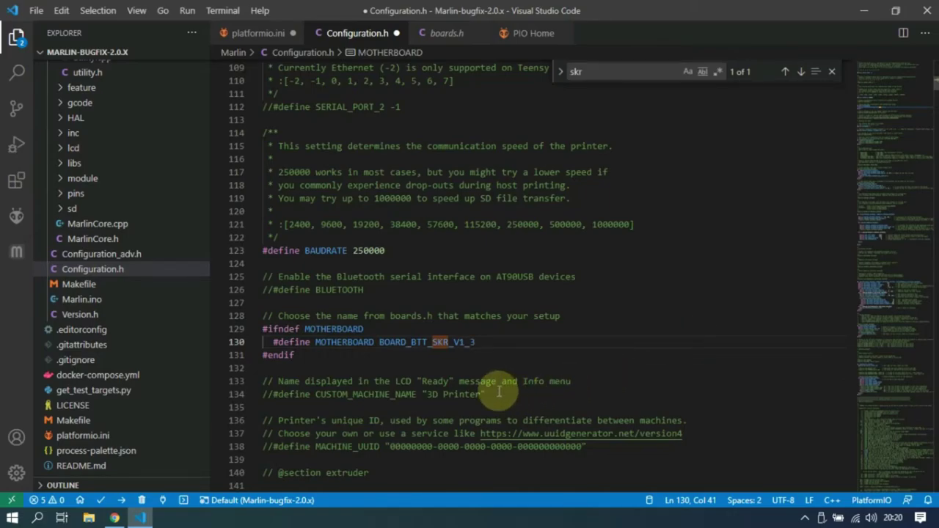
left_click(273, 395)
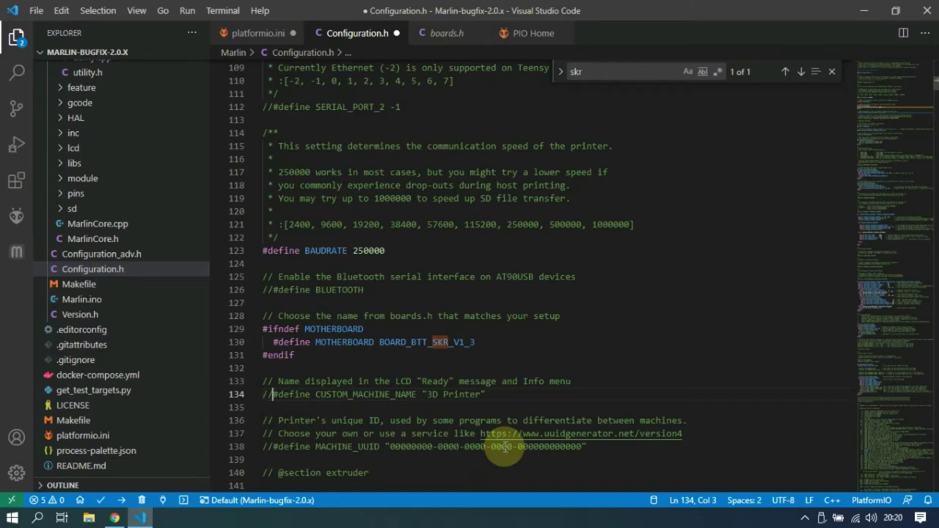
key("BackSpace")
key("BackSpace")
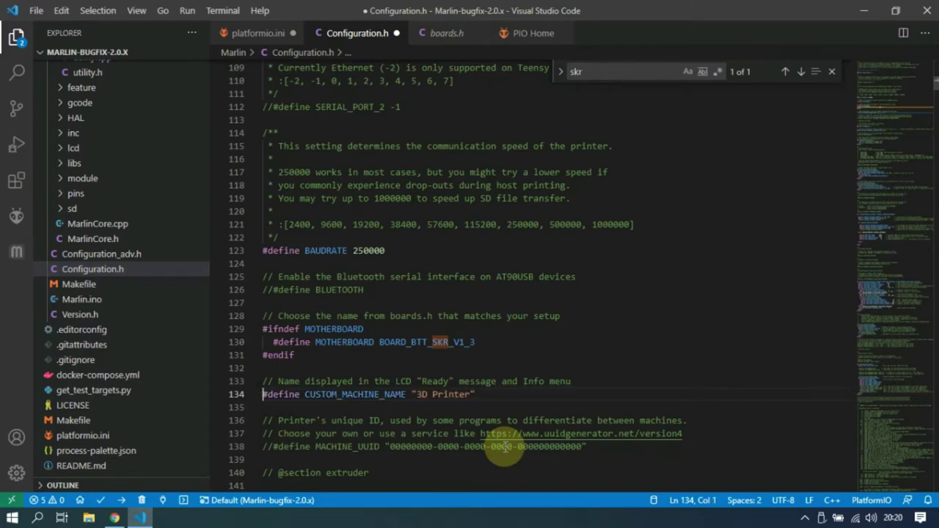
key("Right")
key("Right")
key("Right")
key("Right")
key("Right")
key("Right")
key("Right")
key("Right")
key("Right")
key("Right")
key("Right")
key("Right")
key("Right")
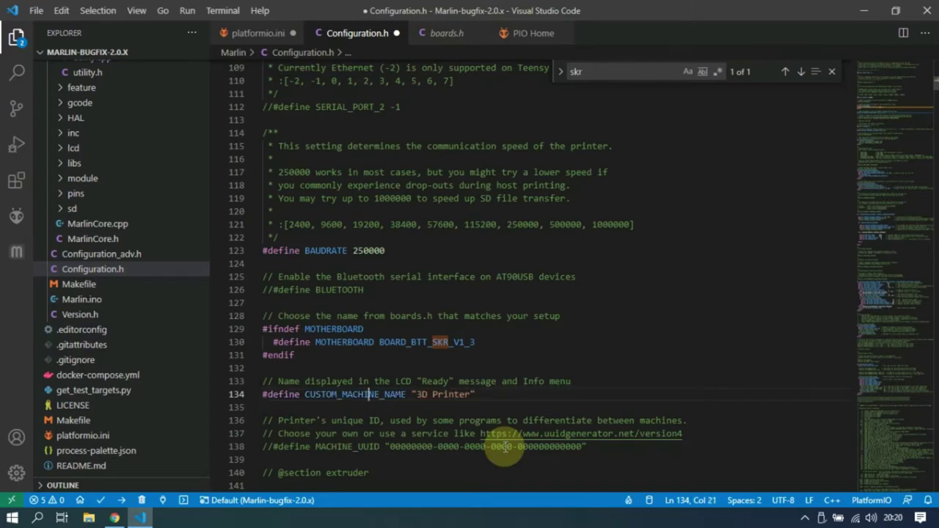
key("Right")
key("Right")
key("Right")
key("Right")
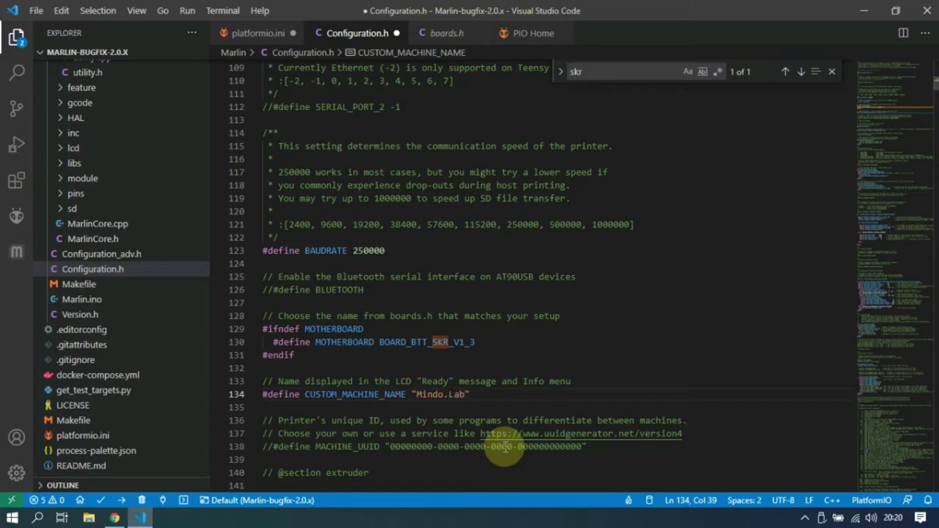
Search Configuration.h for "endstop" and go through the matches to the ENDSTOP_INVERTING defines
scroll(557, 323, "down", 2)
left_click_drag(654, 76, 540, 66)
type("e")
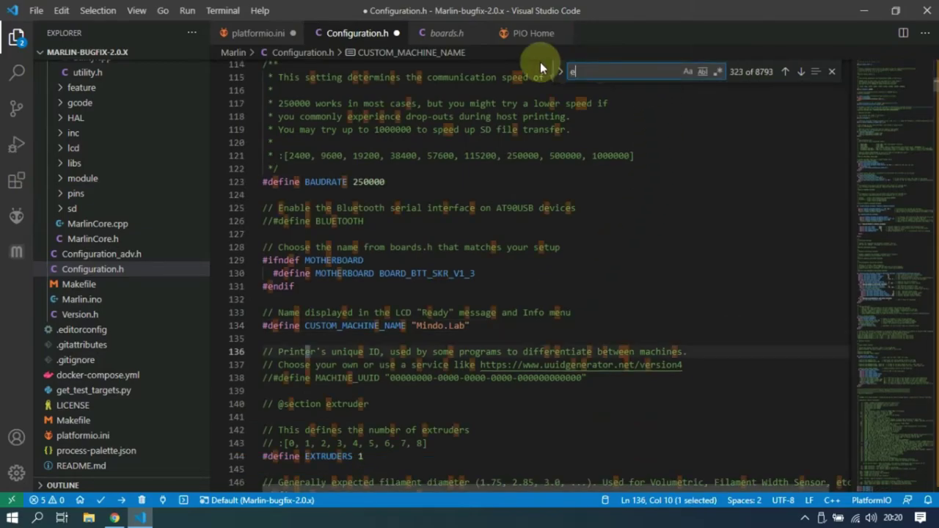
type("ndstop")
key("Return")
key("Return")
key("Return")
key("Return")
key("Return")
key("Return")
key("Return")
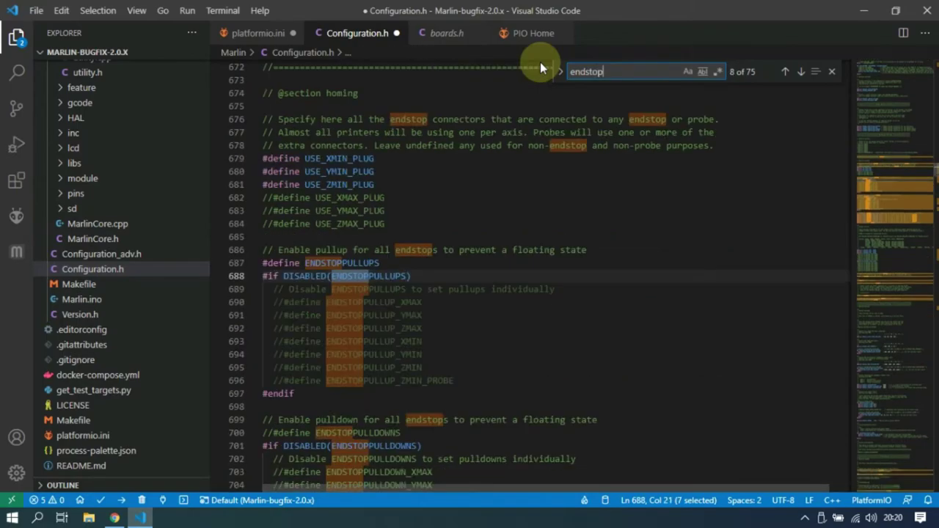
key("Return")
key("Return")
key("Return")
key("Return")
key("Return")
key("Return")
key("Return")
key("Return")
key("Return")
key("Return")
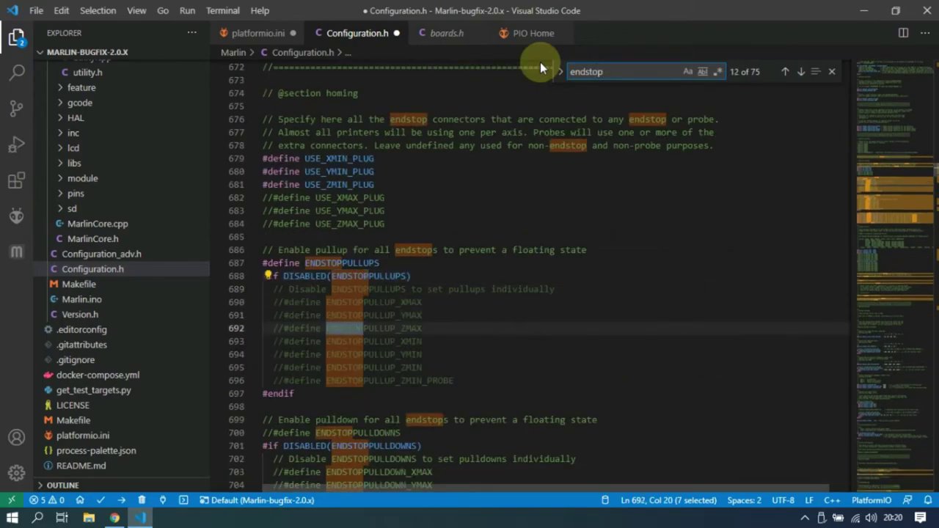
key("Return")
key("Return")
key("Return")
key("Return")
key("Return")
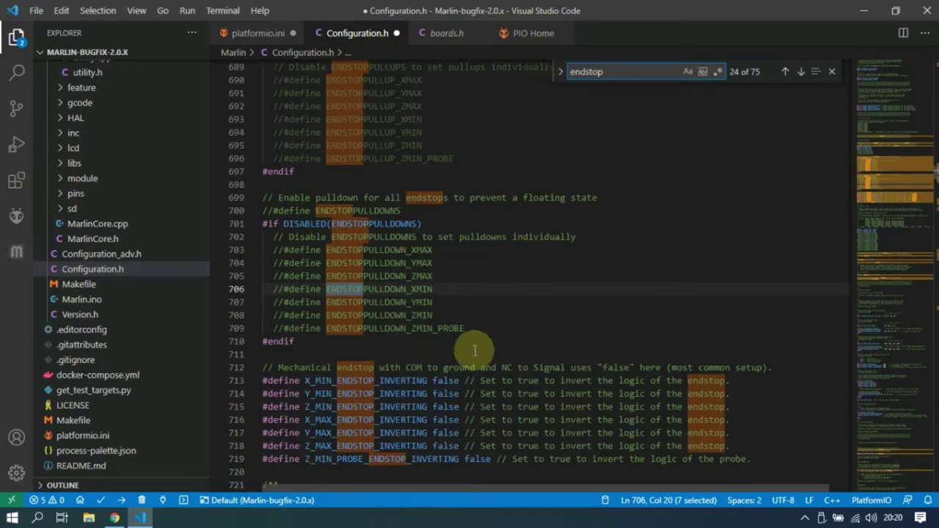
Set X_MIN_ENDSTOP_INVERTING to true
left_click(461, 381)
key("BackSpace")
key("BackSpace")
key("BackSpace")
key("BackSpace")
key("BackSpace")
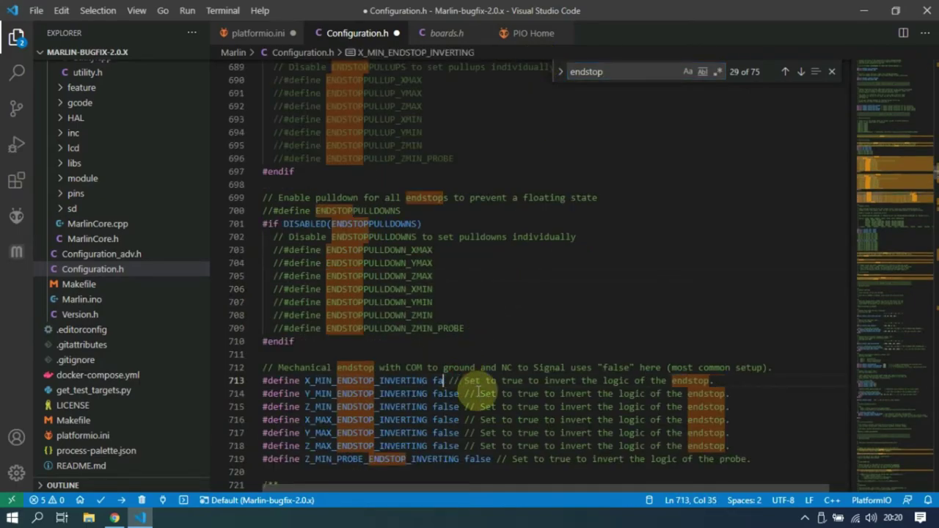
type("true")
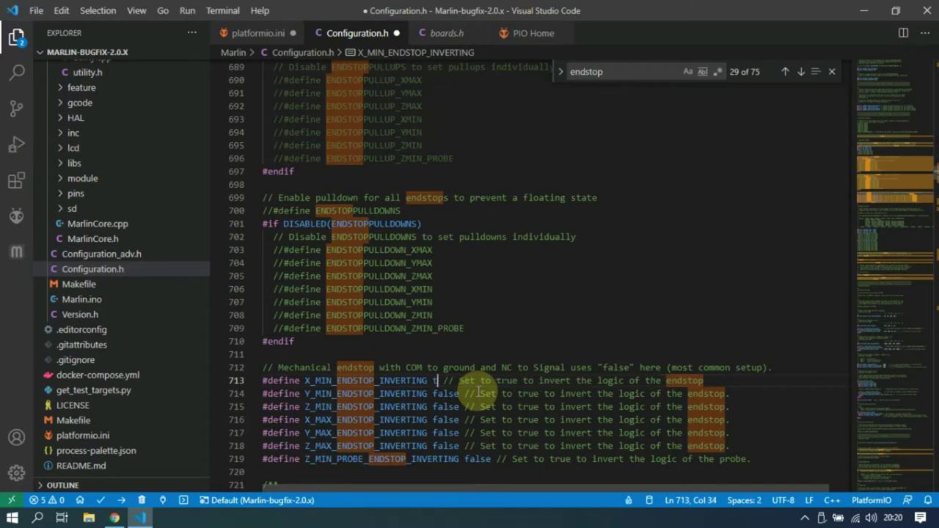
Set Y_MIN_ENDSTOP_INVERTING to true
left_click(460, 394)
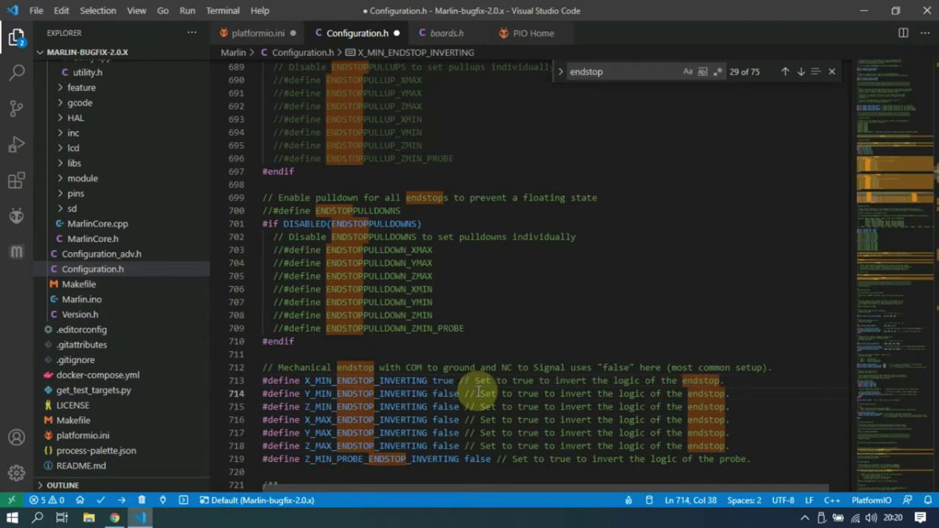
key("BackSpace")
key("BackSpace")
key("BackSpace")
key("BackSpace")
key("BackSpace")
type("true")
Set Z_MIN_PROBE_ENDSTOP_INVERTING to true
key("Down")
key("Down")
key("Down")
key("Down")
key("Down")
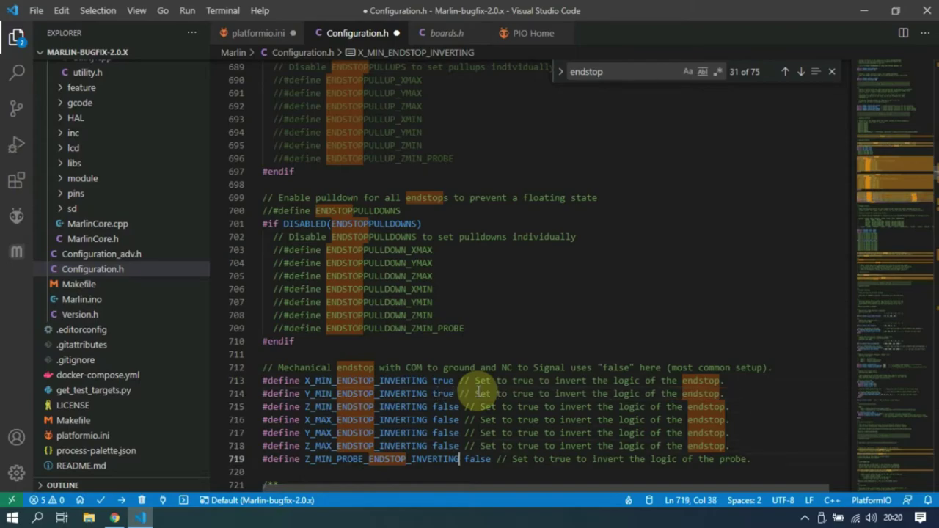
key("BackSpace")
key("BackSpace")
key("BackSpace")
key("BackSpace")
key("BackSpace")
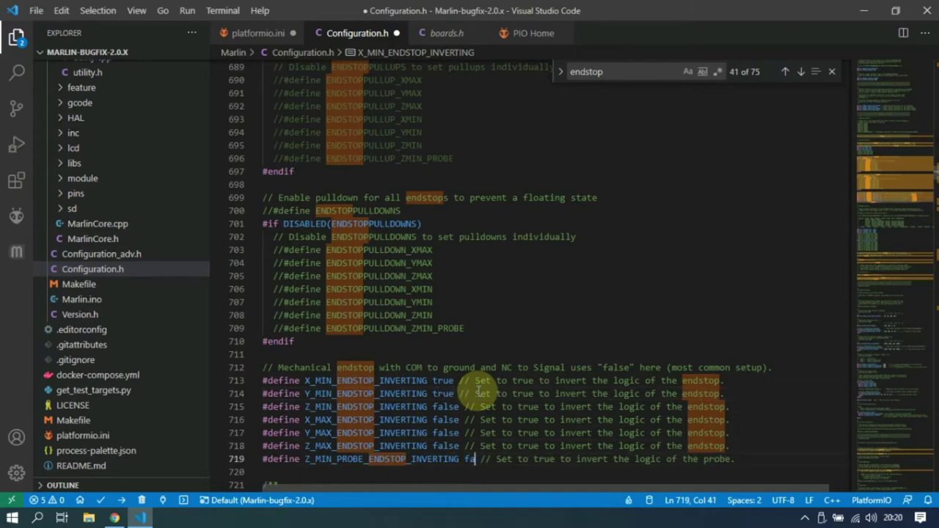
type("true")
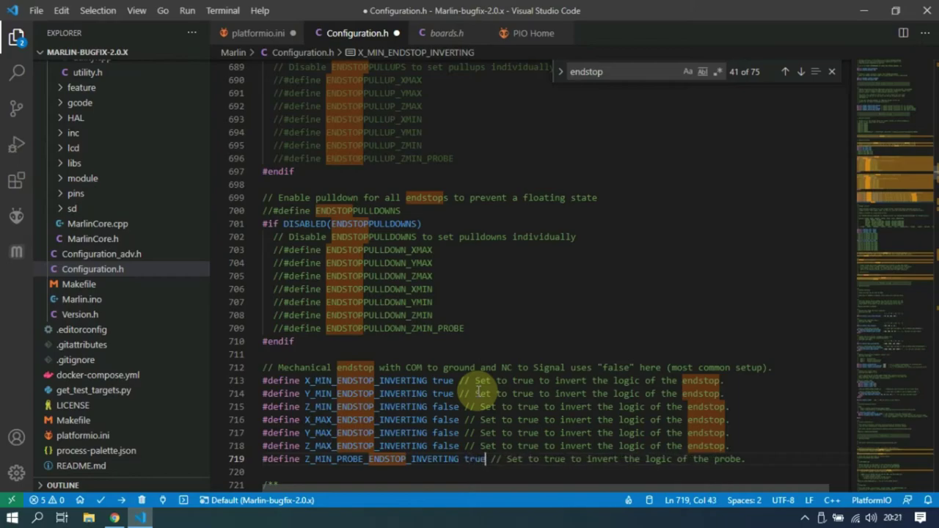
Search for "eeprom" and uncomment the EEPROM_SETTINGS define in the Additional Features section
left_click_drag(624, 72, 566, 72)
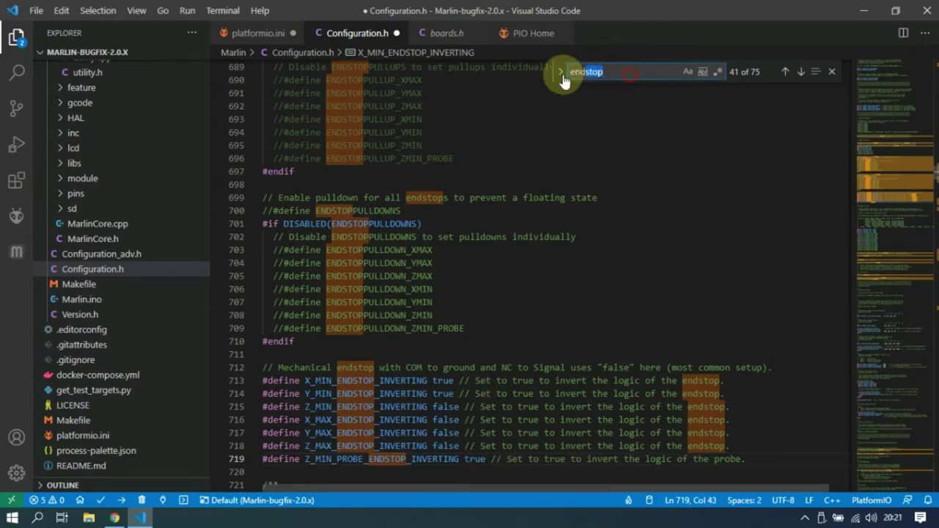
type("eeprom")
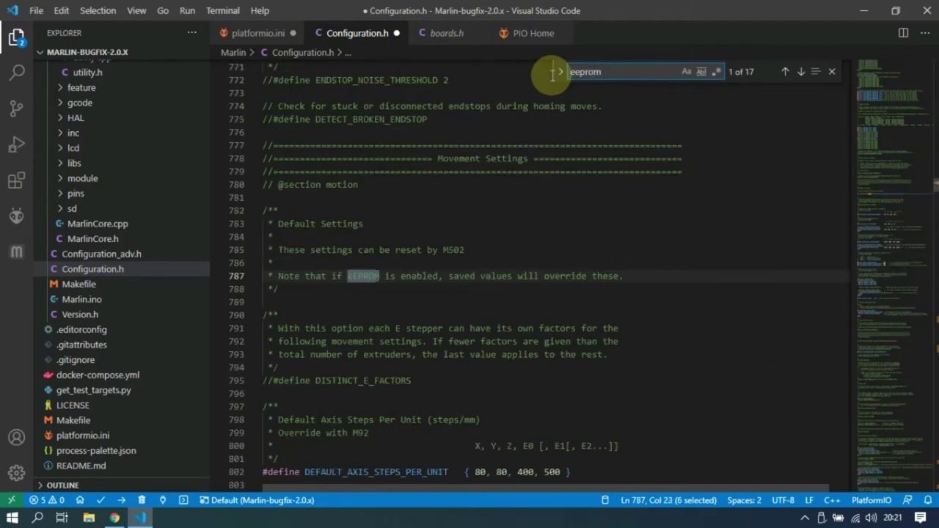
key("Return")
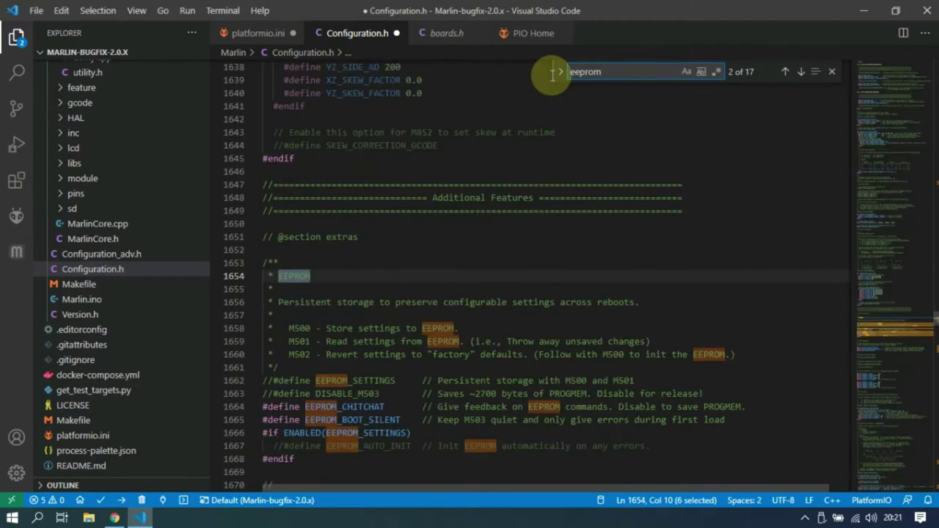
scroll(529, 359, "down", 1)
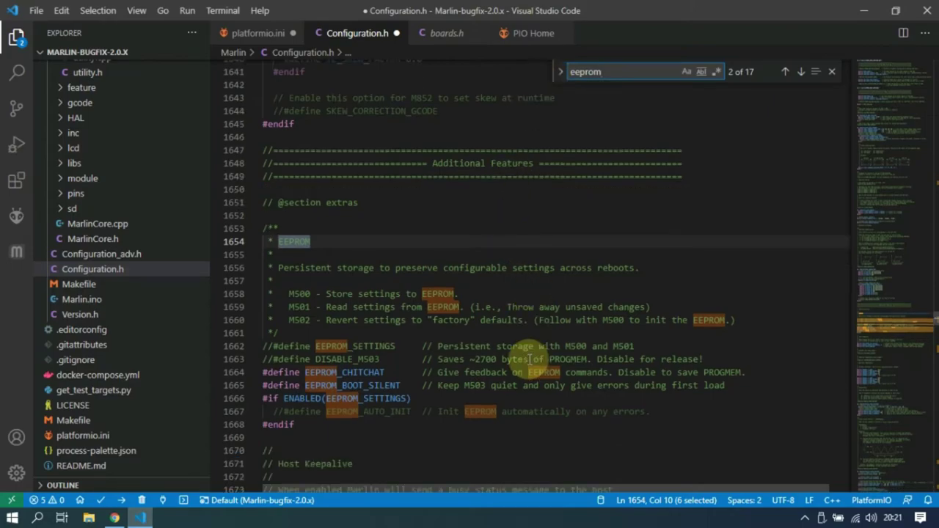
left_click(272, 348)
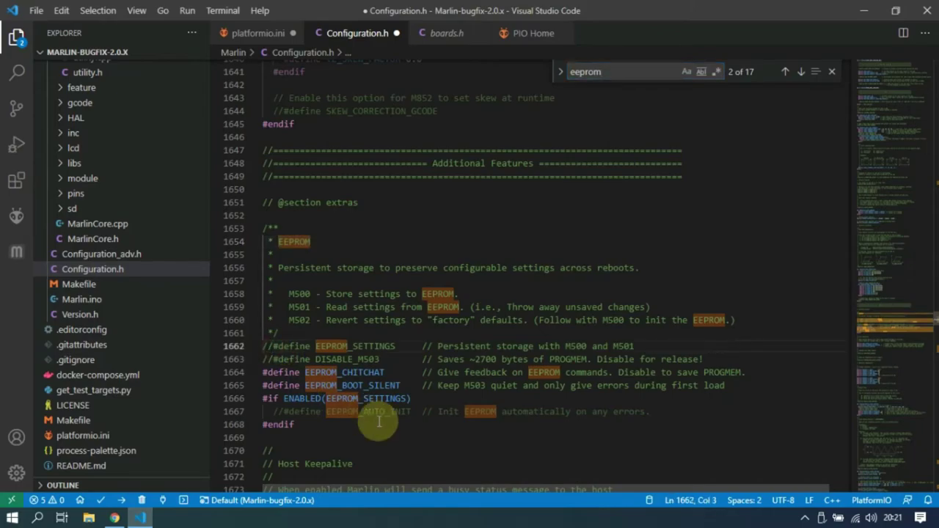
key("BackSpace")
key("BackSpace")
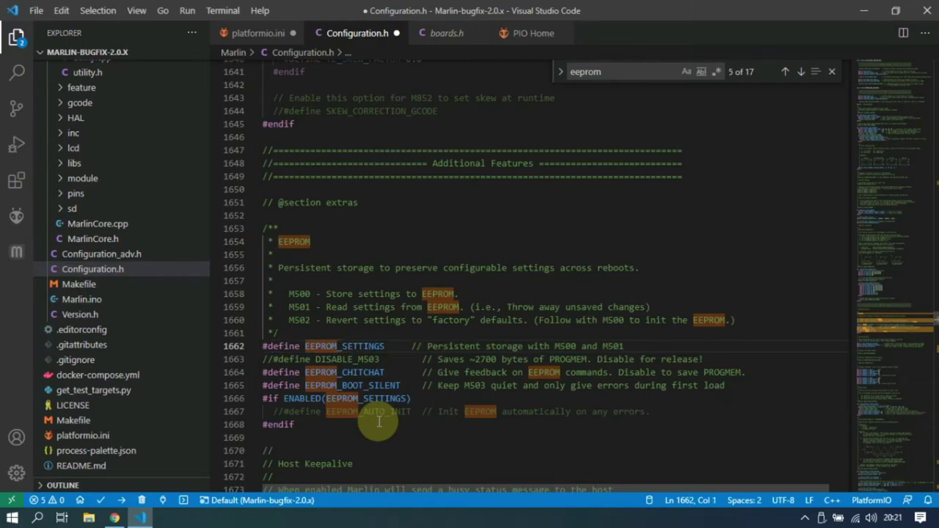
Go through the "eeprom" matches and uncomment the EEPROM_AUTO_INIT define, removing one leading space as well
scroll(382, 400, "down", 3)
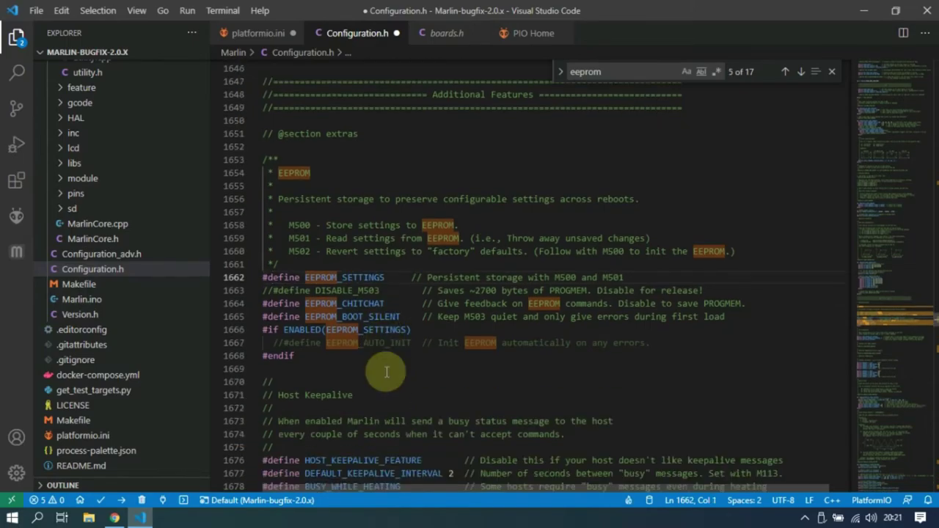
scroll(385, 373, "down", 4)
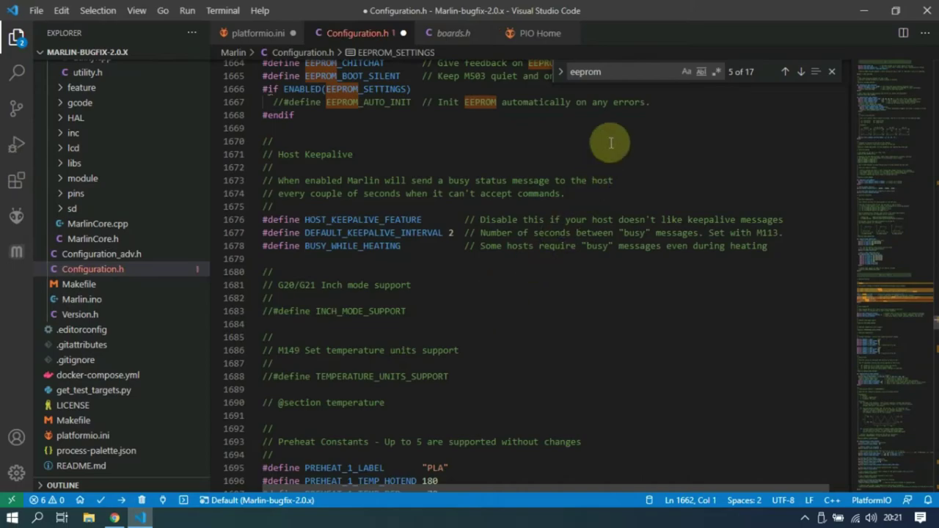
left_click(634, 75)
key("Return")
key("Return")
key("Return")
key("Return")
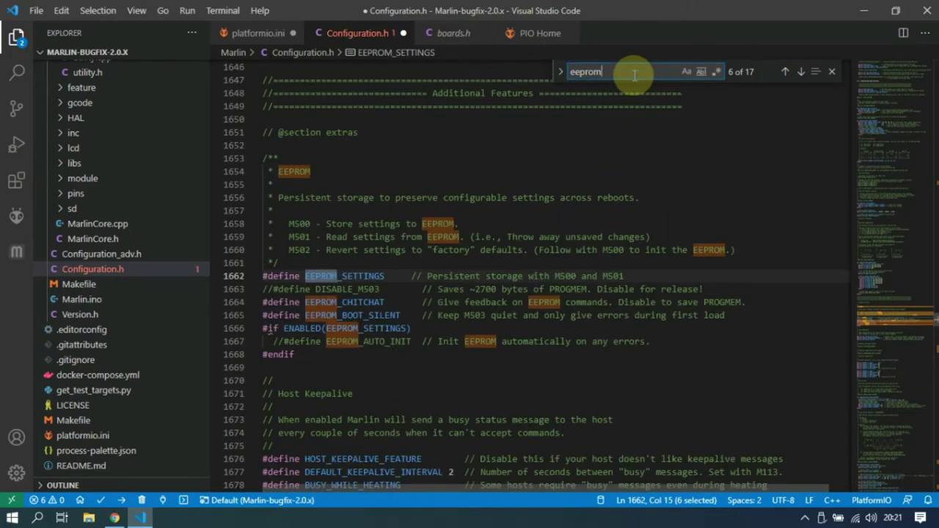
key("Return")
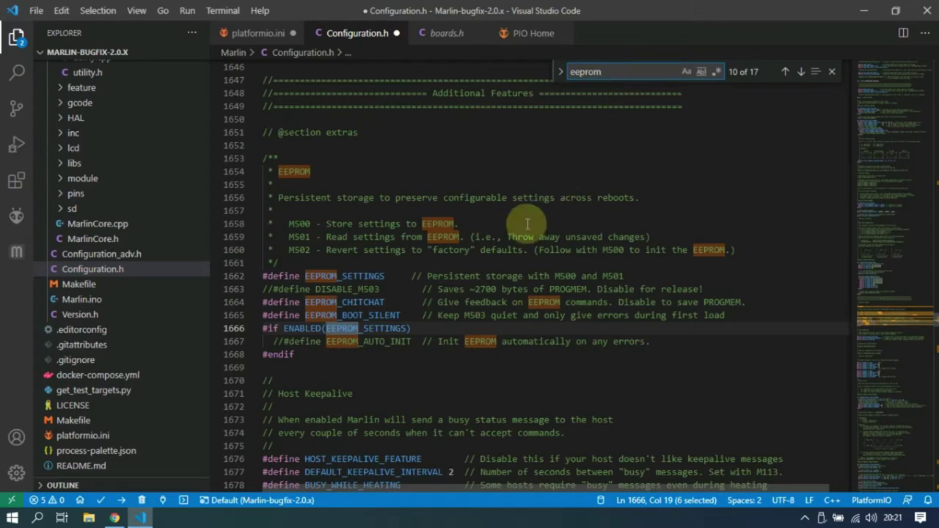
left_click(282, 343)
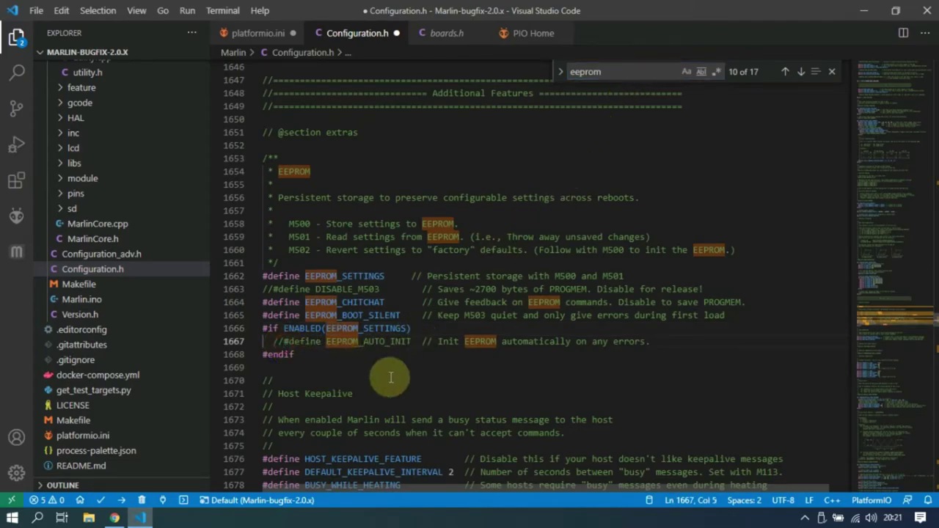
key("BackSpace")
key("BackSpace")
key("BackSpace")
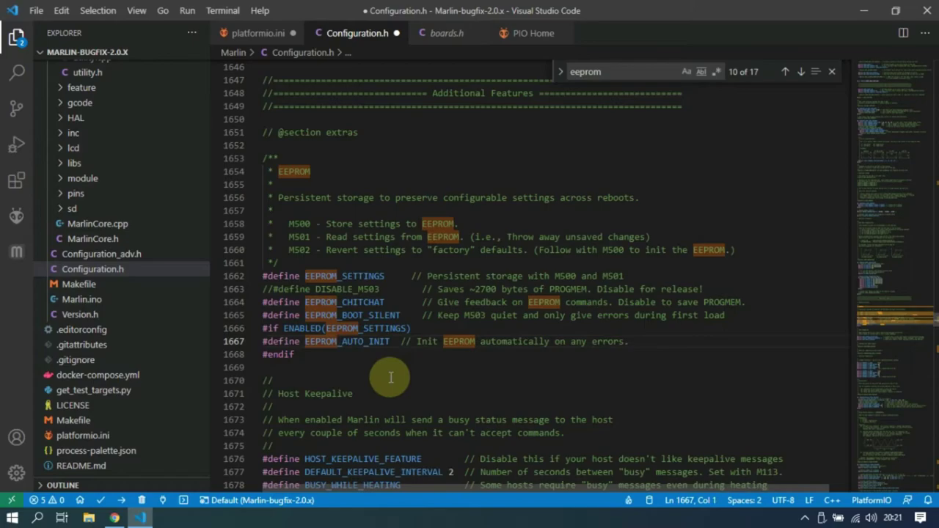
Search for "discount" and uncomment the REPRAP_DISCOUNT_FULL_GRAPHIC_SMART_CONTROLLER define in the Graphical LCDs section
left_click(635, 71)
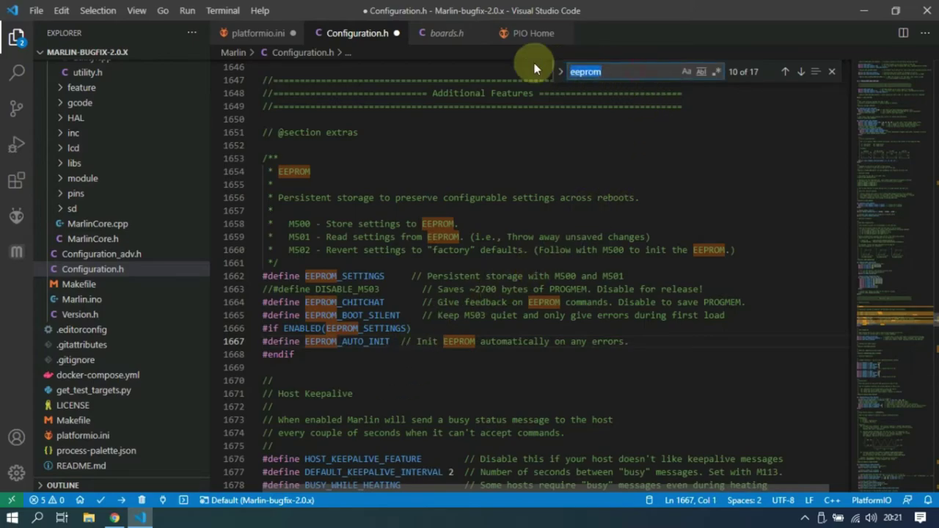
type("dis")
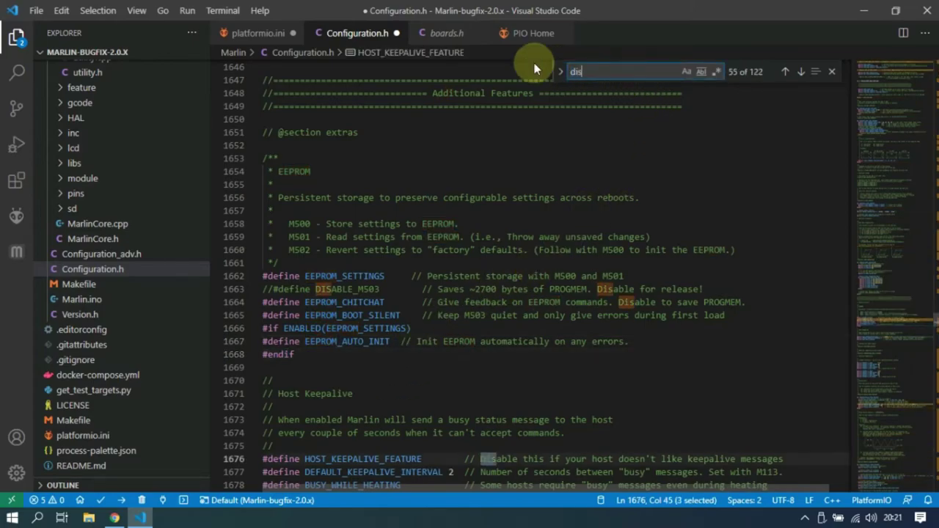
type("count")
key("Return")
key("Return")
key("Return")
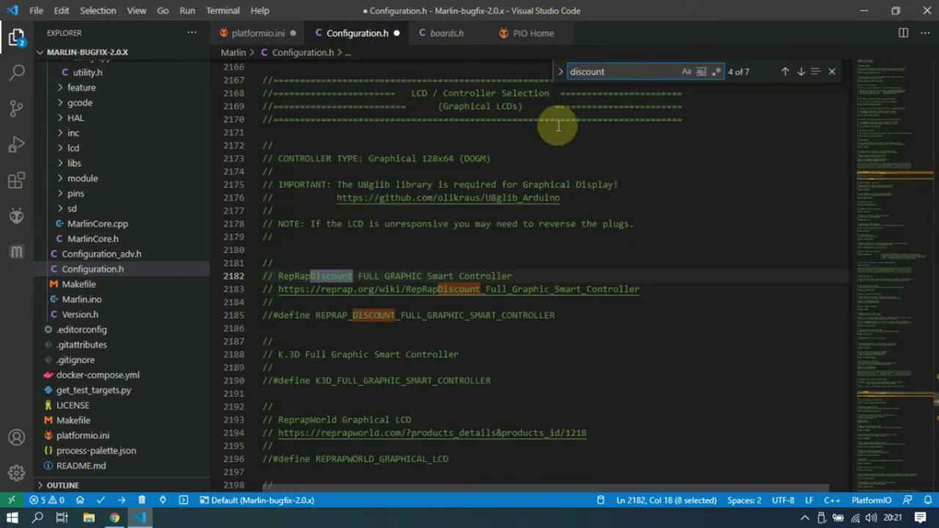
left_click_drag(556, 315, 274, 319)
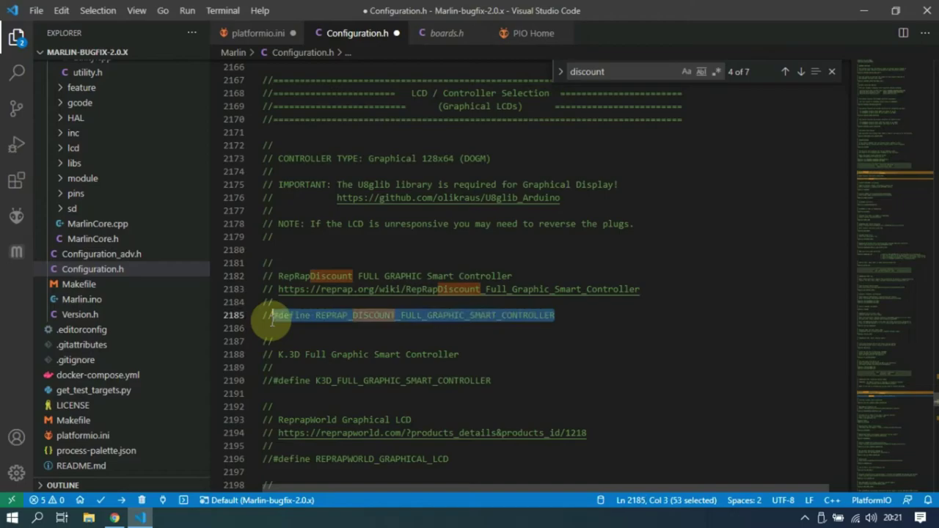
left_click(316, 336)
left_click(272, 317)
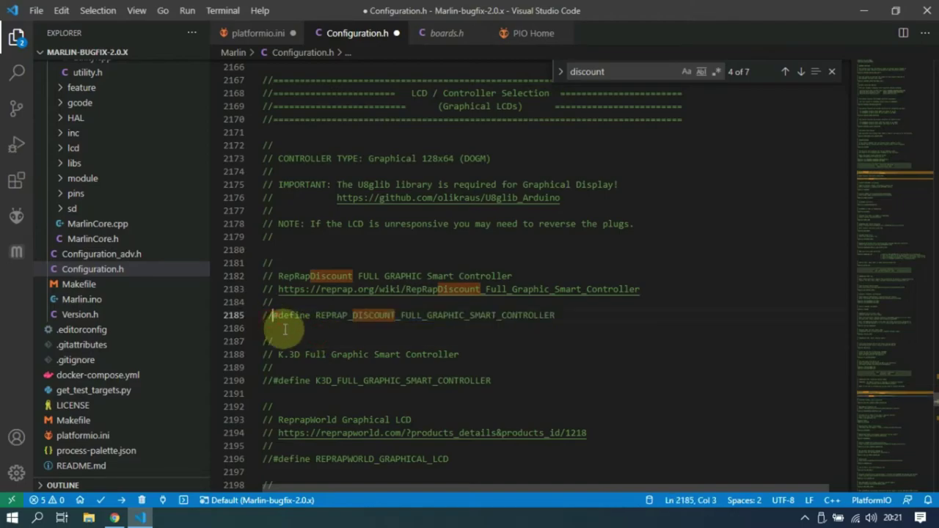
key("BackSpace")
key("BackSpace")
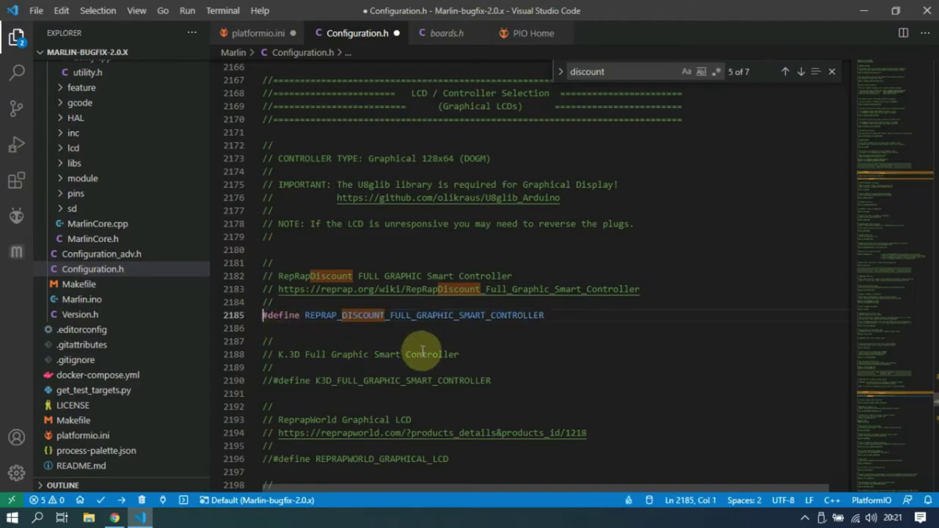
scroll(487, 330, "down", 3)
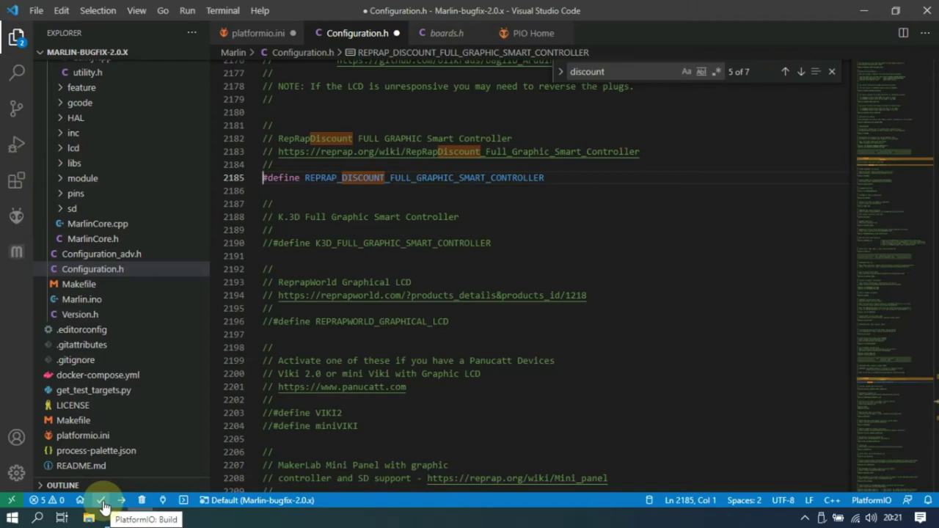
Build the Marlin firmware with PlatformIO for the LPC1768 environment and check the build result in the terminal
left_click(101, 500)
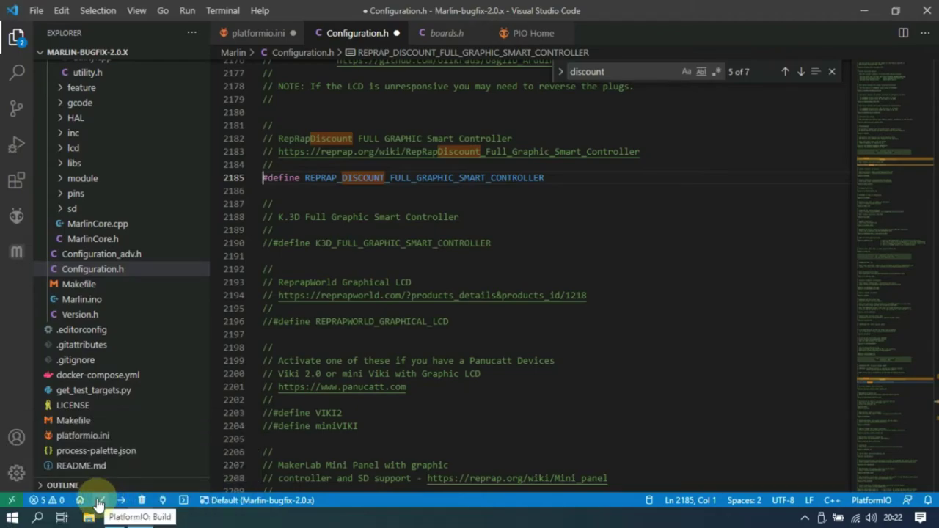
left_click(99, 501)
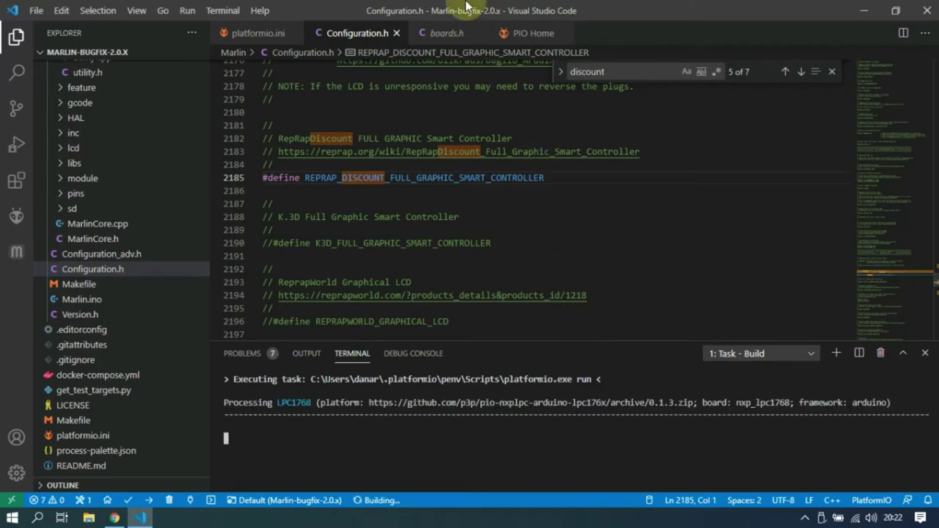
left_click(553, 10)
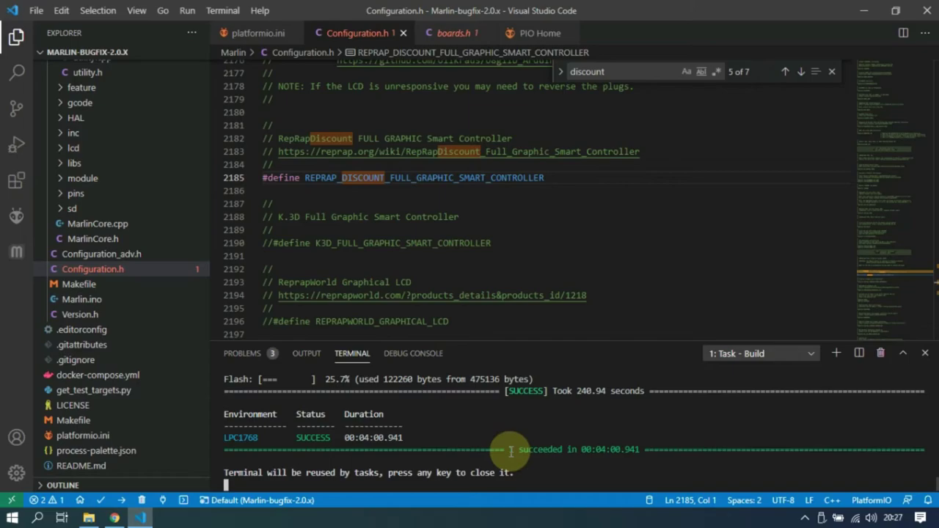
left_click_drag(511, 450, 580, 456)
mouse_move(510, 391)
left_mouse_down()
mouse_move(546, 392)
mouse_move(514, 394)
left_mouse_up()
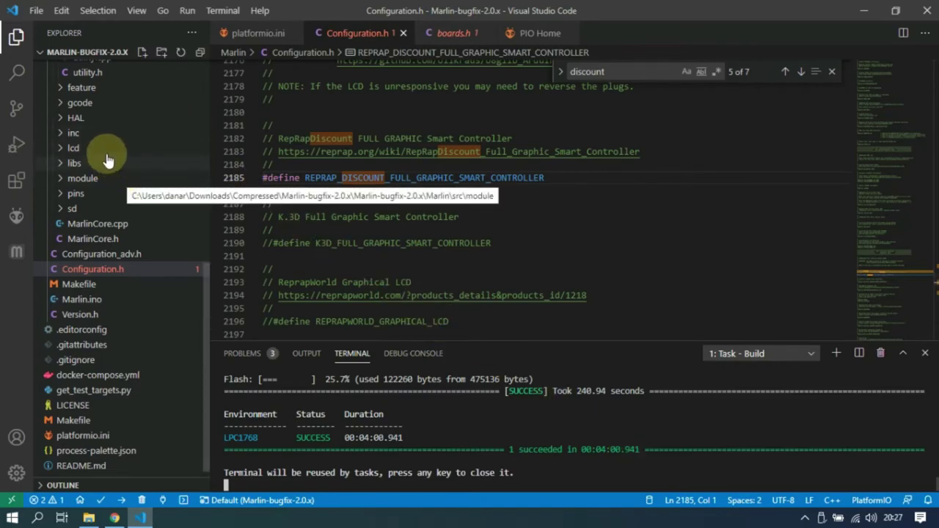
Expand the .pio/build/LPC1768 folder in the project tree and reveal firmware.bin in File Explorer
scroll(88, 125, "up", 10)
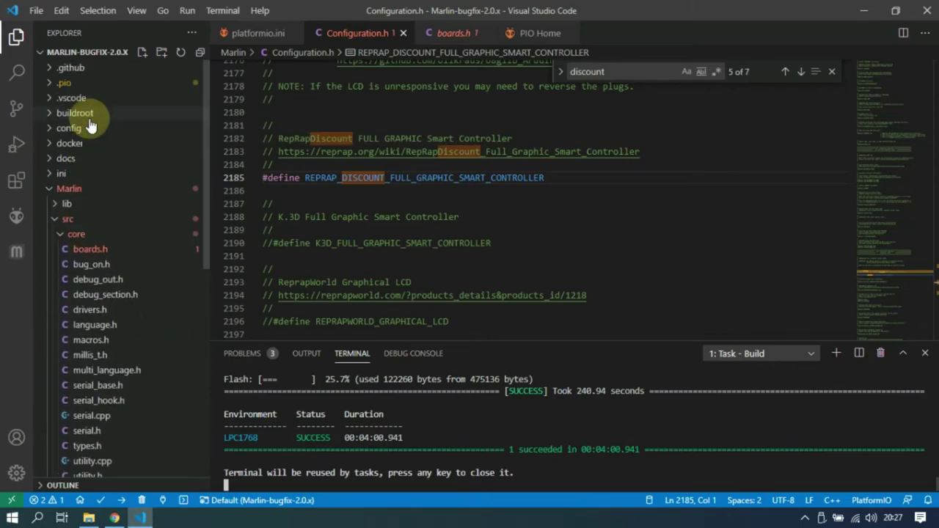
left_click(59, 83)
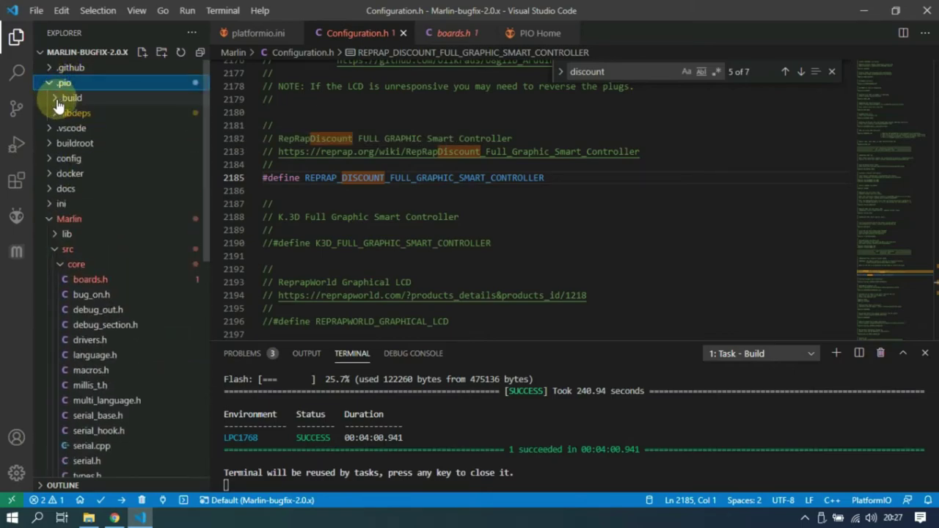
left_click(57, 100)
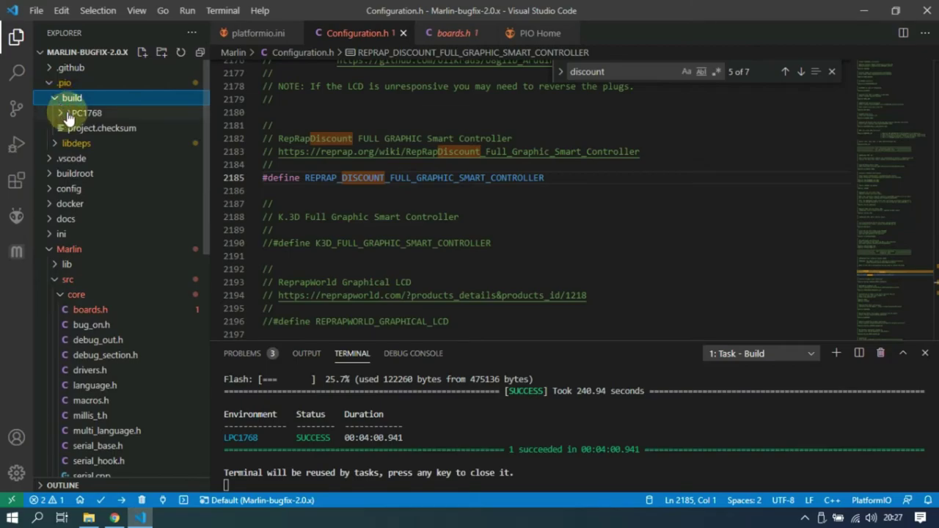
left_click(68, 115)
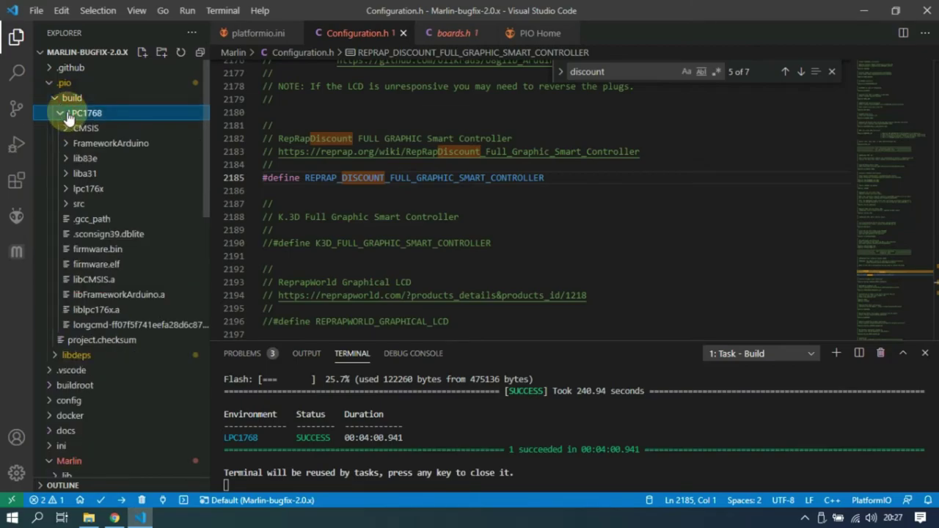
right_click(106, 250)
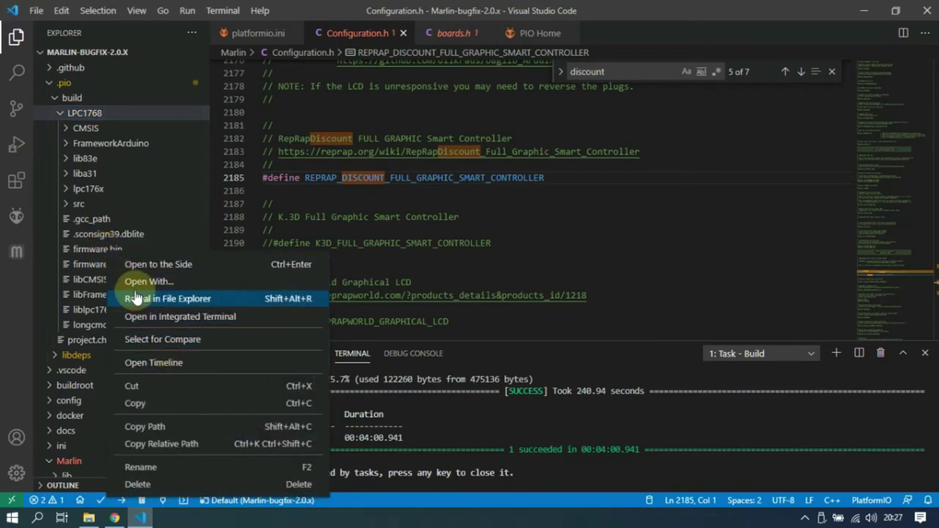
right_click(87, 254)
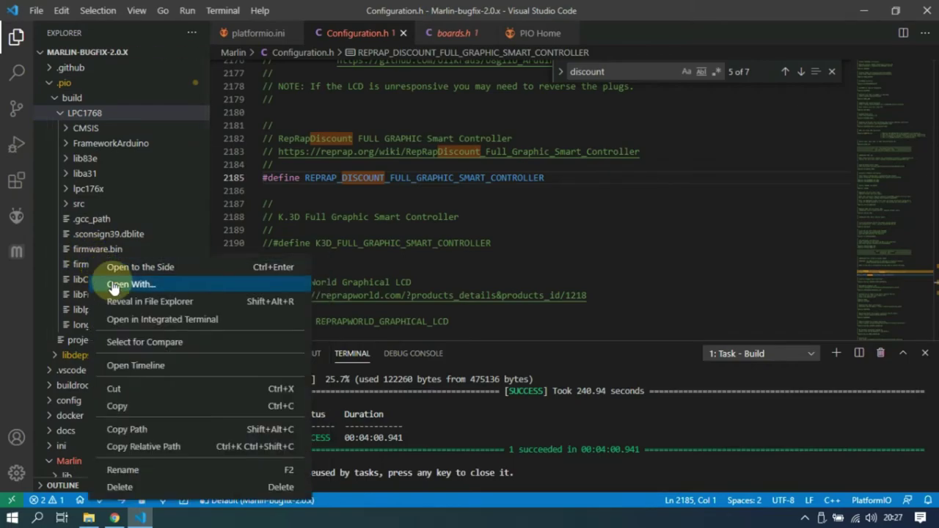
left_click(152, 302)
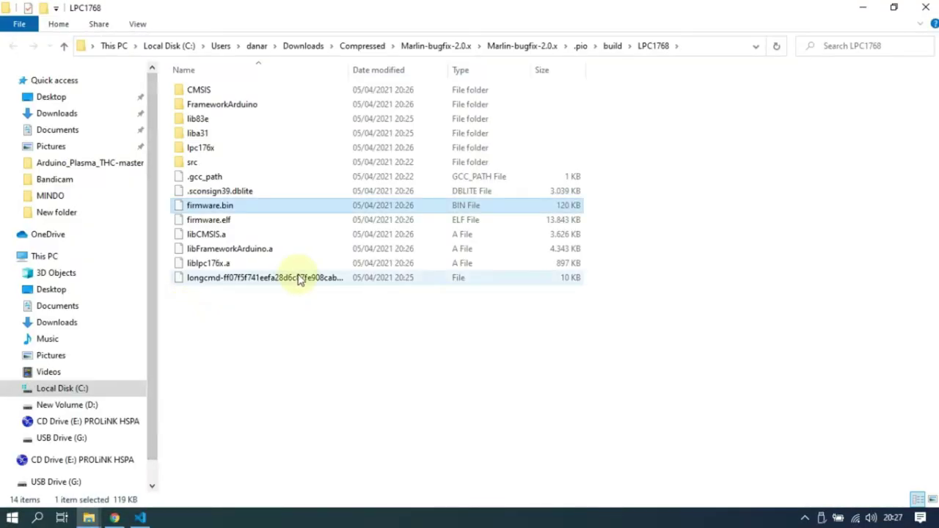
Send a copy of firmware.bin to USB Drive (G:)
right_click(206, 209)
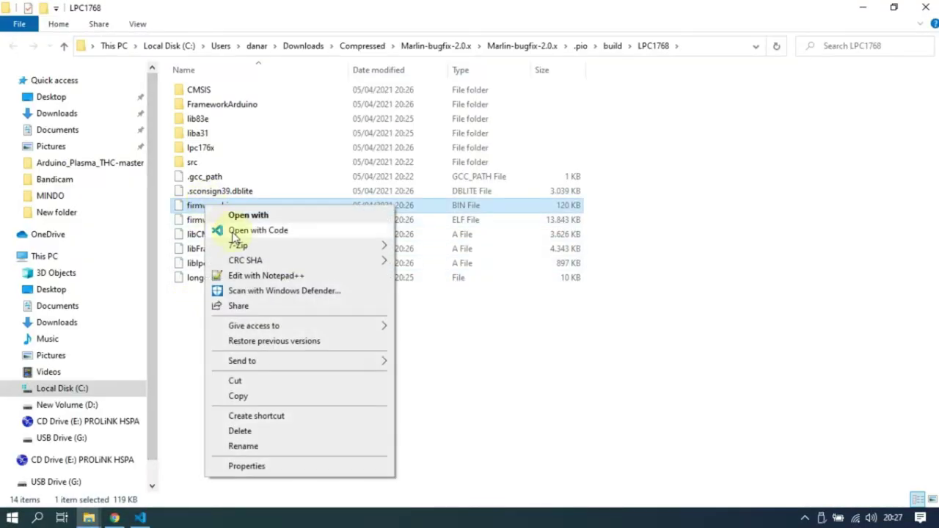
left_click(329, 368)
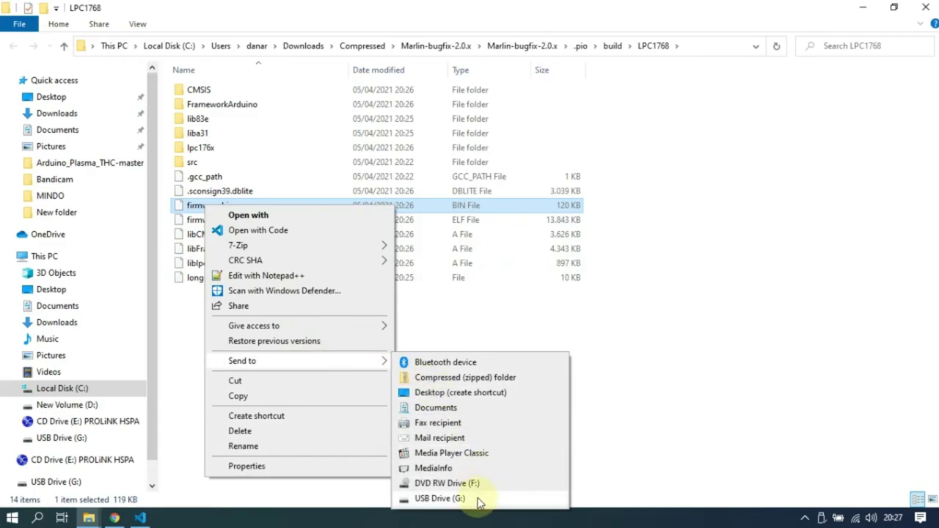
left_click(436, 499)
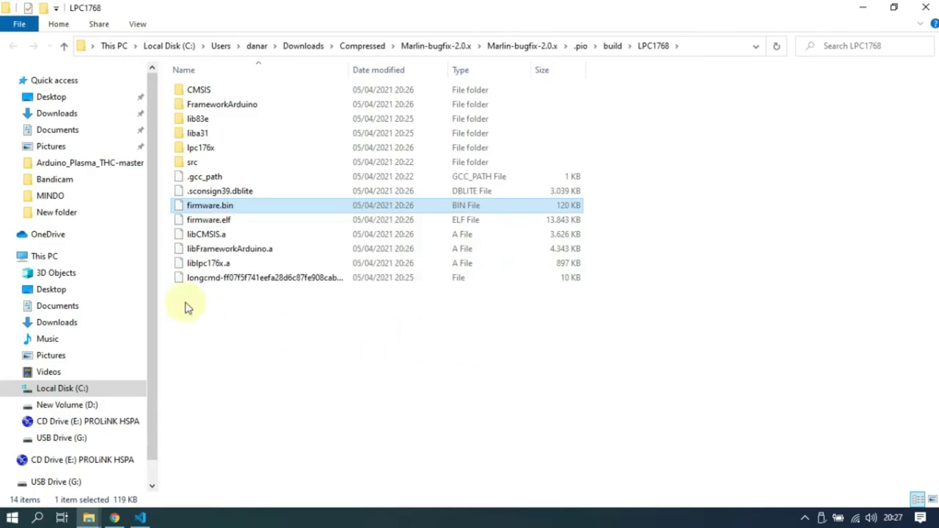
Open USB Drive (G:) and check its contents for the copied firmware.bin
scroll(149, 308, "down", 1)
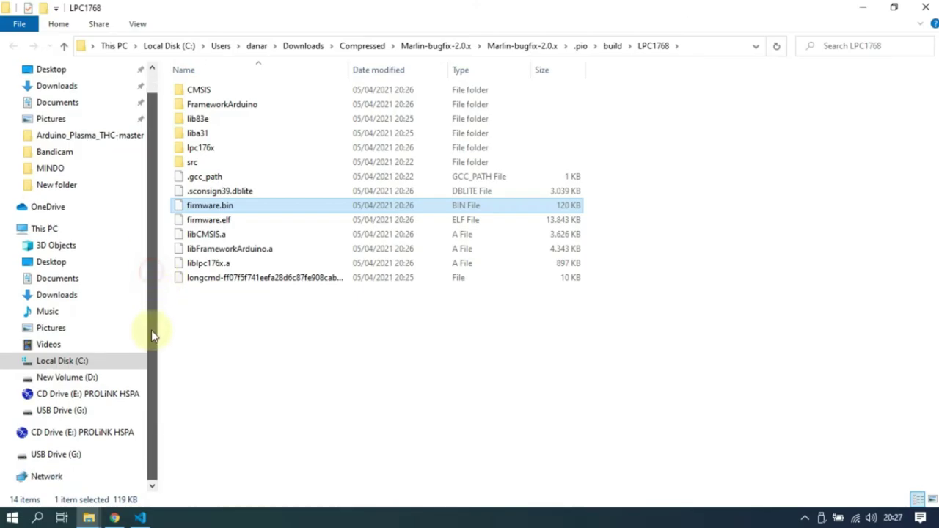
left_click(58, 453)
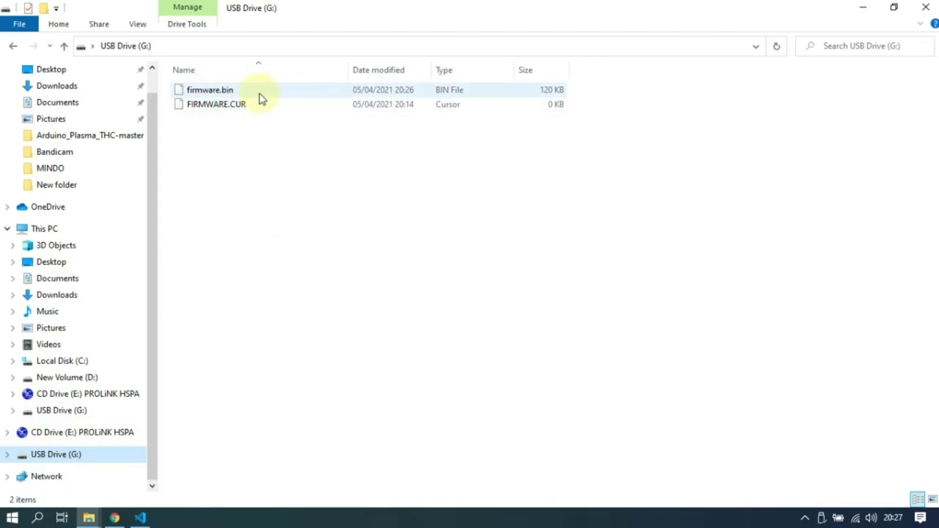
left_click(297, 199)
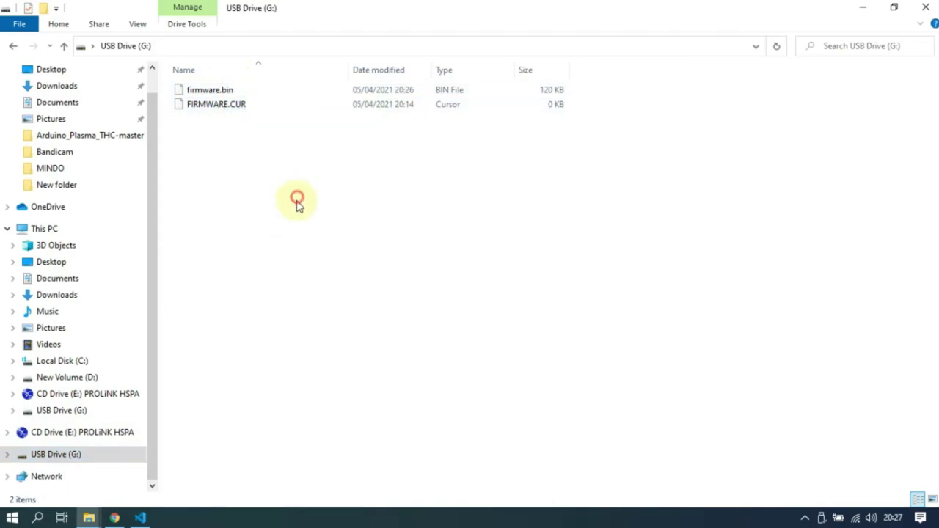
right_click(55, 458)
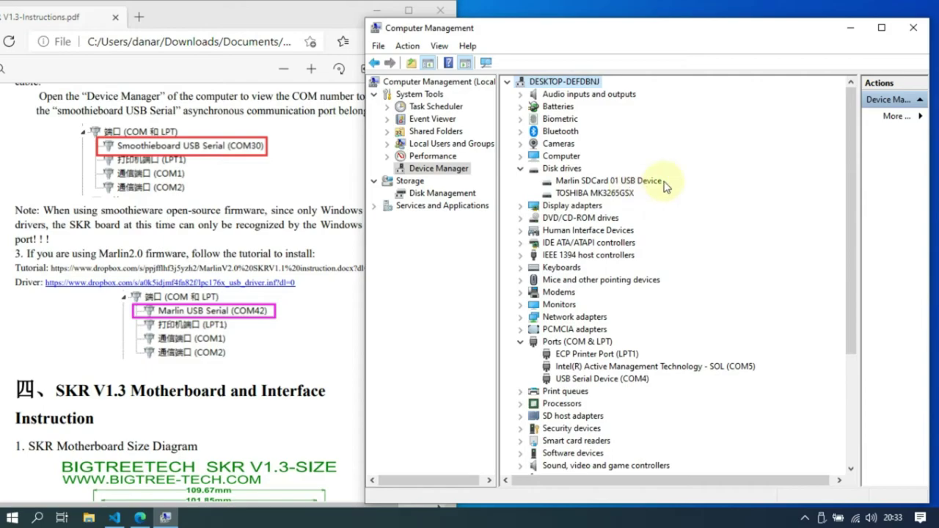
Check the Marlin SDCard disk drive and the COM4 USB serial port in Device Manager, and the FIRMWARE.CUR file on USB Drive (H:)
left_click(617, 182)
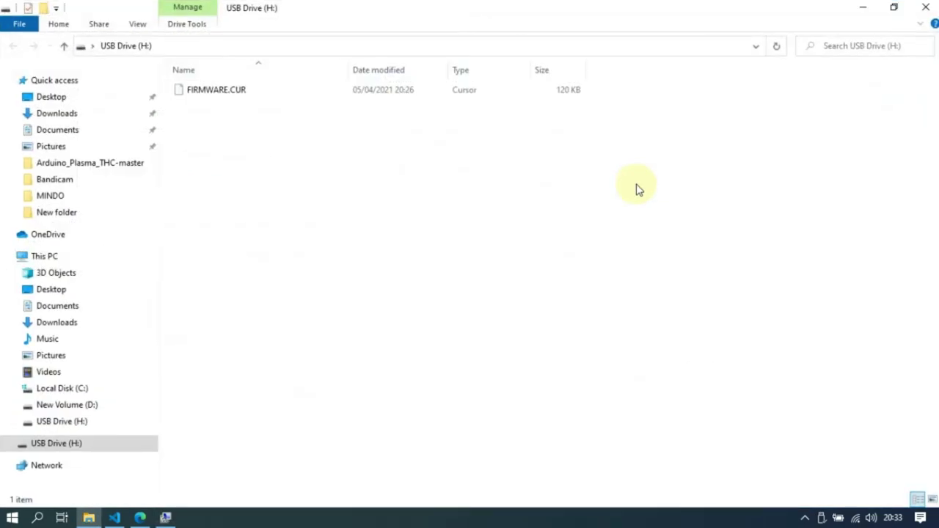
left_click(243, 91)
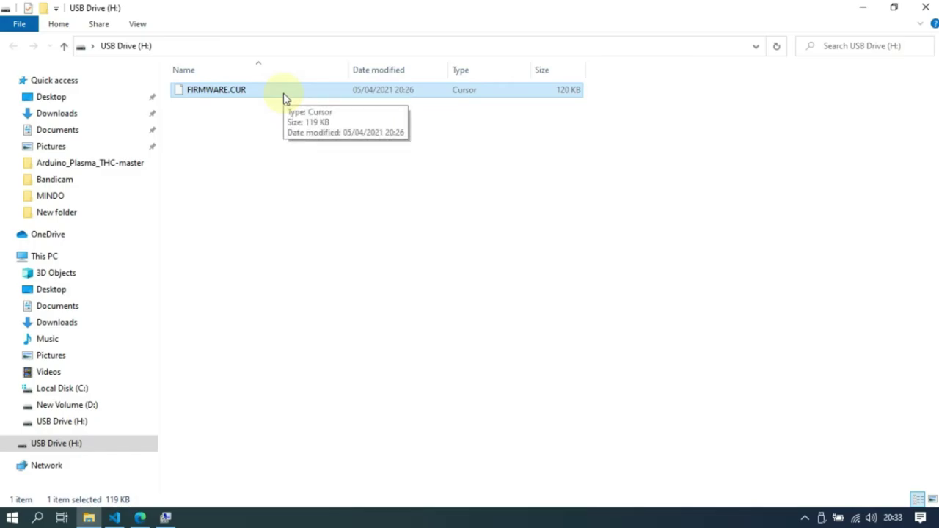
left_click(871, 7)
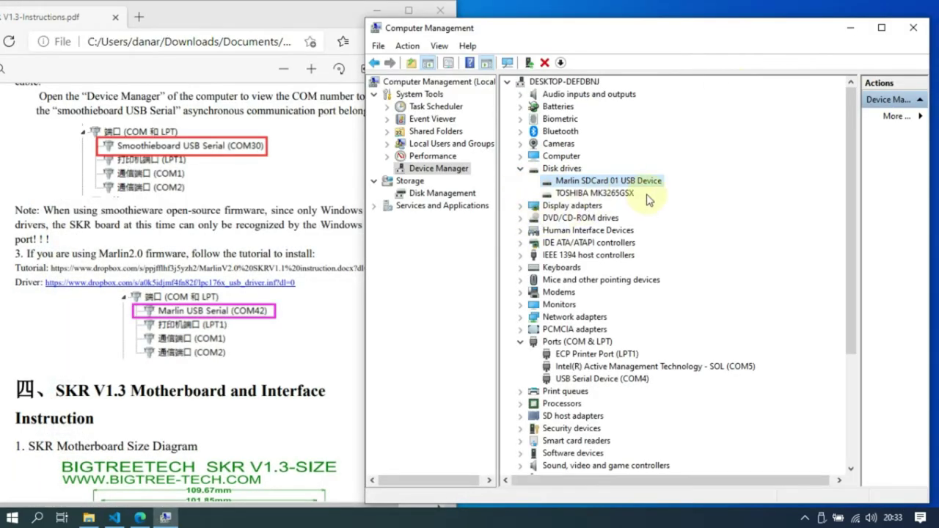
left_click(627, 380)
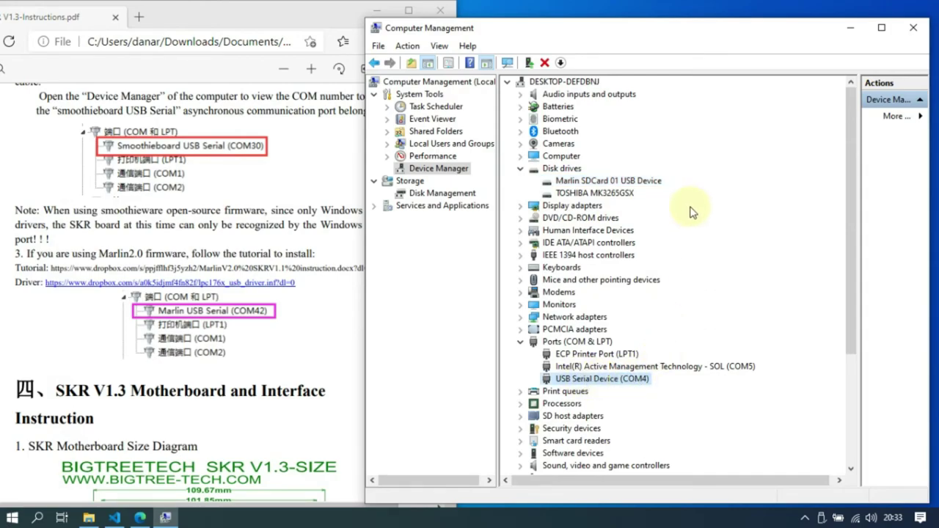
left_click(640, 181)
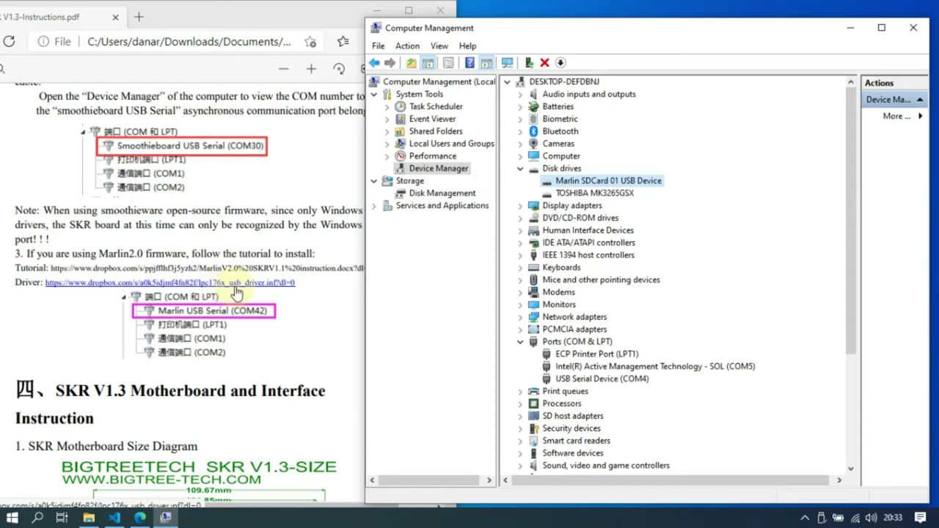
Magnify the Marlin USB driver link in the SKR V1.3 instructions PDF, and return to File Explorer to recheck FIRMWARE.CUR on USB Drive (H:)
key("super+plus")
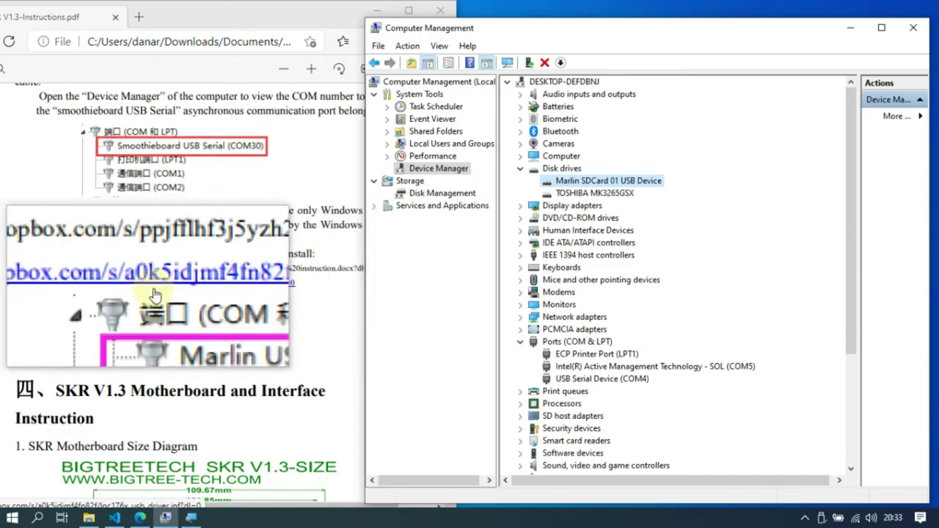
key("super+Escape")
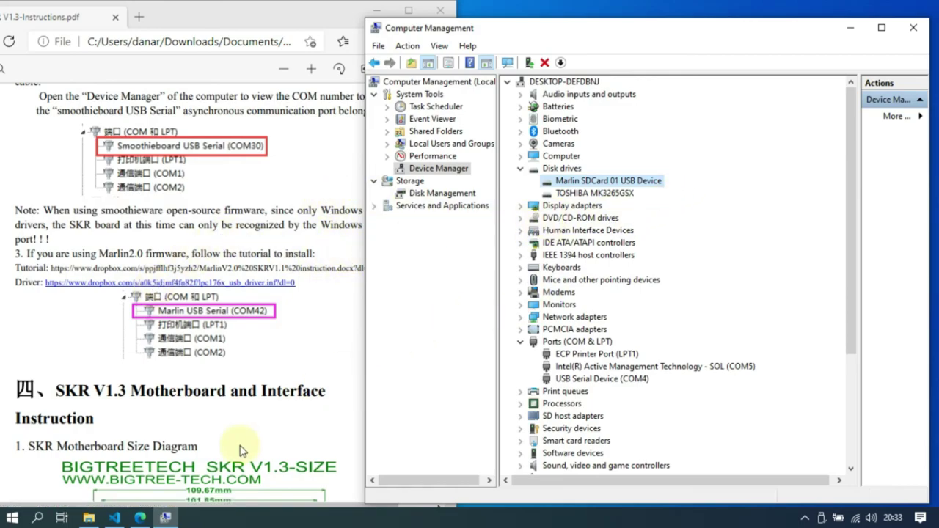
left_click(89, 517)
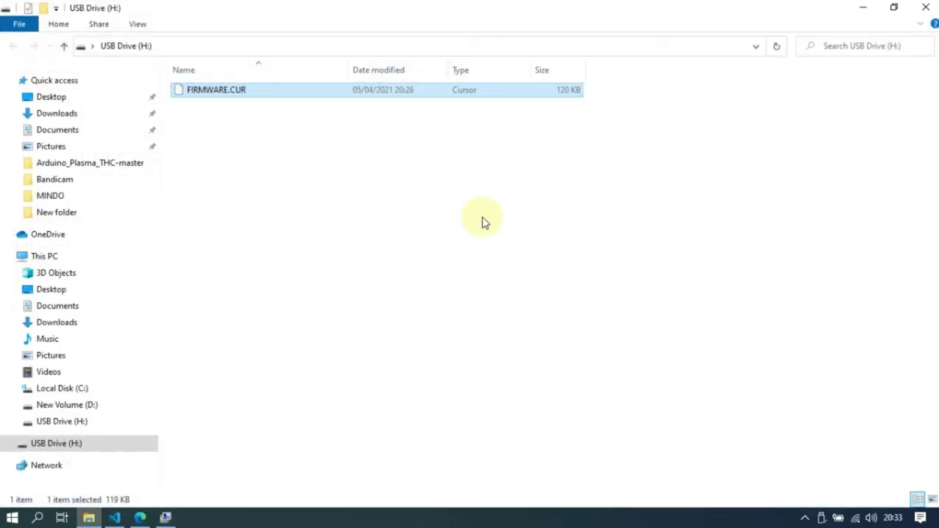
left_click(312, 185)
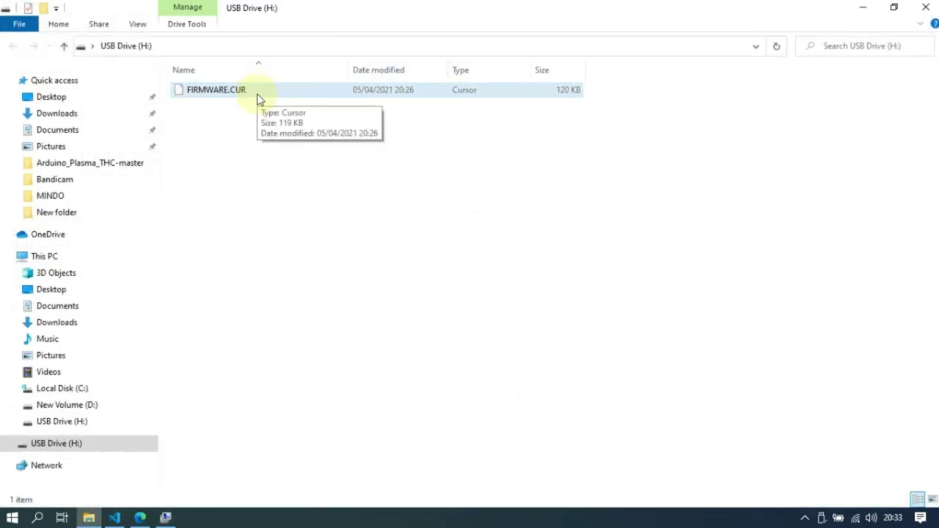